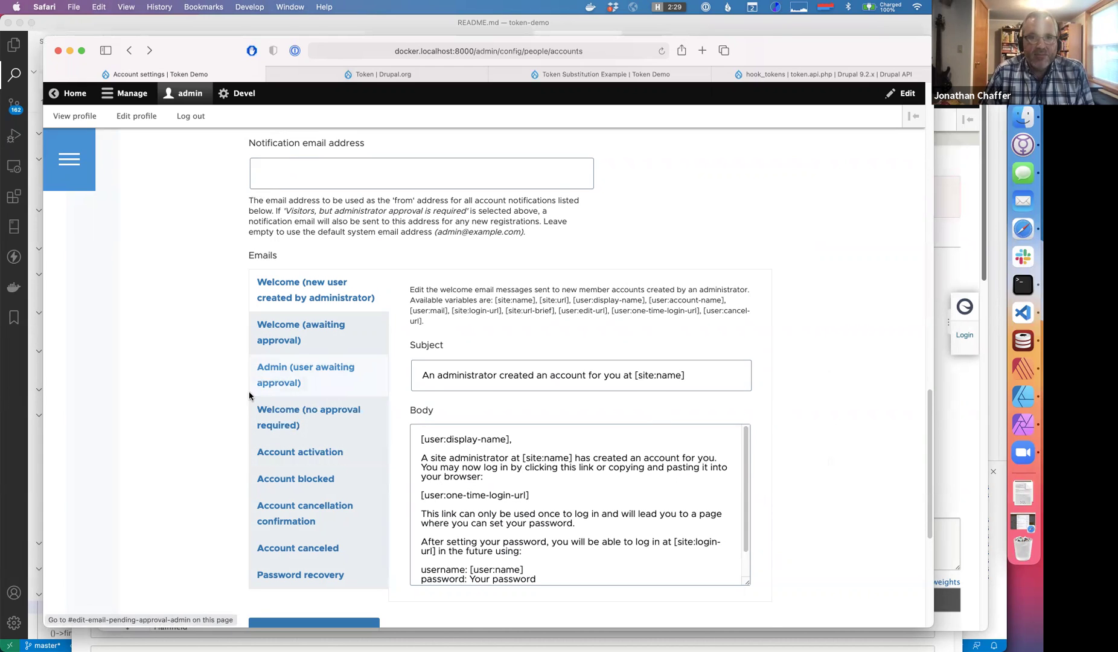
Look through the Account settings page to the Emails section and highlight the [user:display-name] and [site:name] tokens in the welcome message body
scroll(186, 402, "up", 5)
scroll(187, 402, "up", 20)
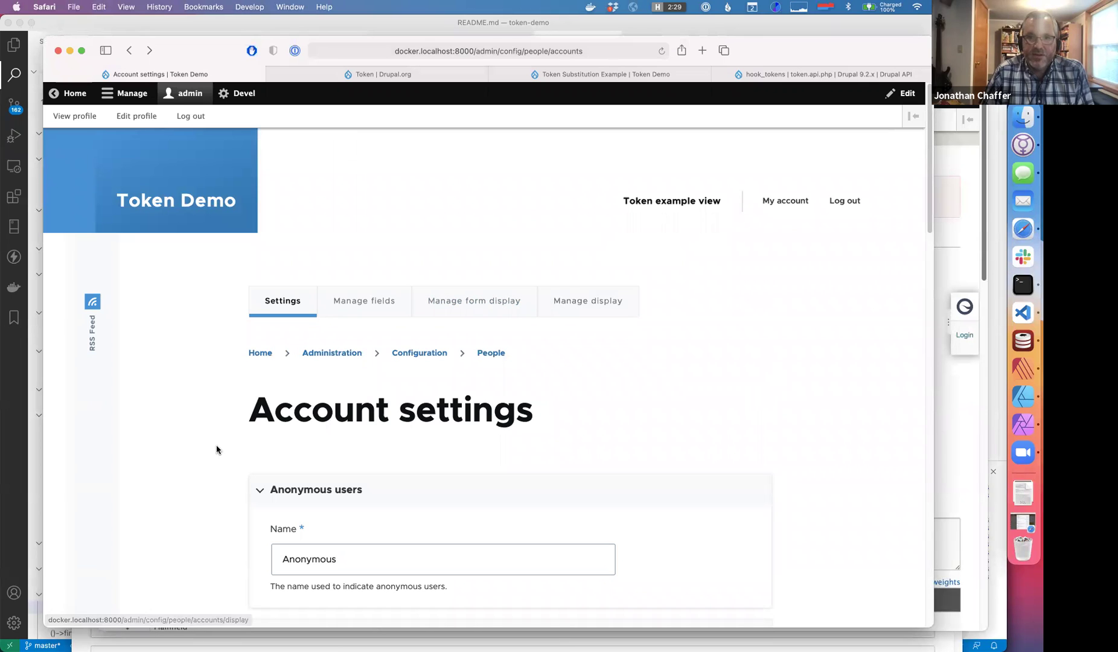
scroll(232, 447, "down", 10)
scroll(231, 447, "down", 18)
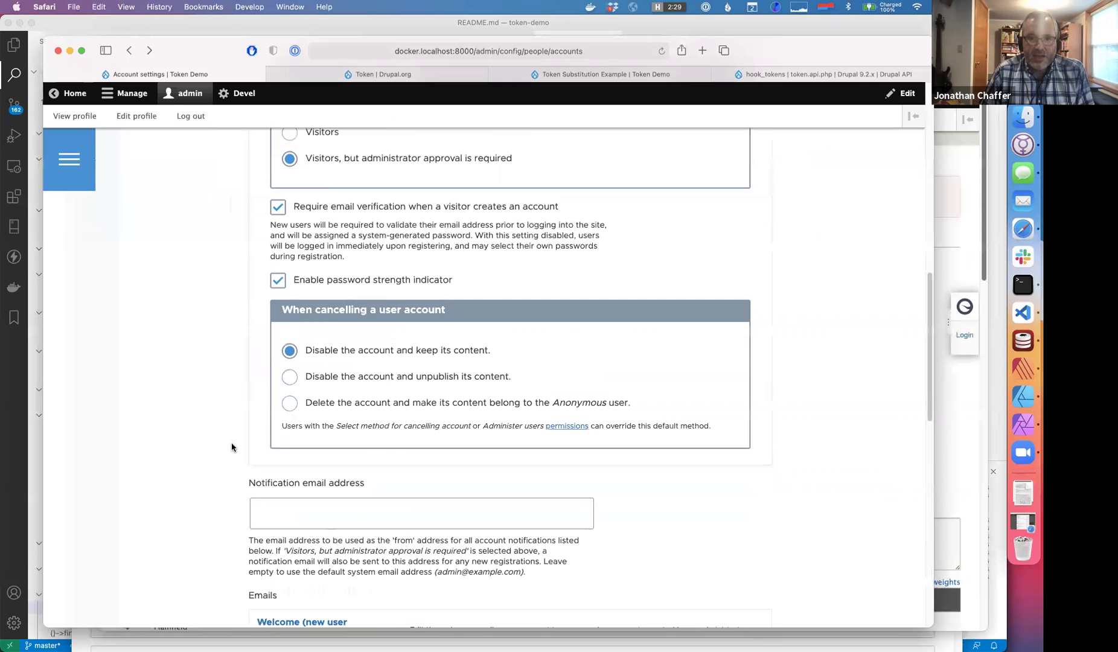
scroll(232, 446, "down", 5)
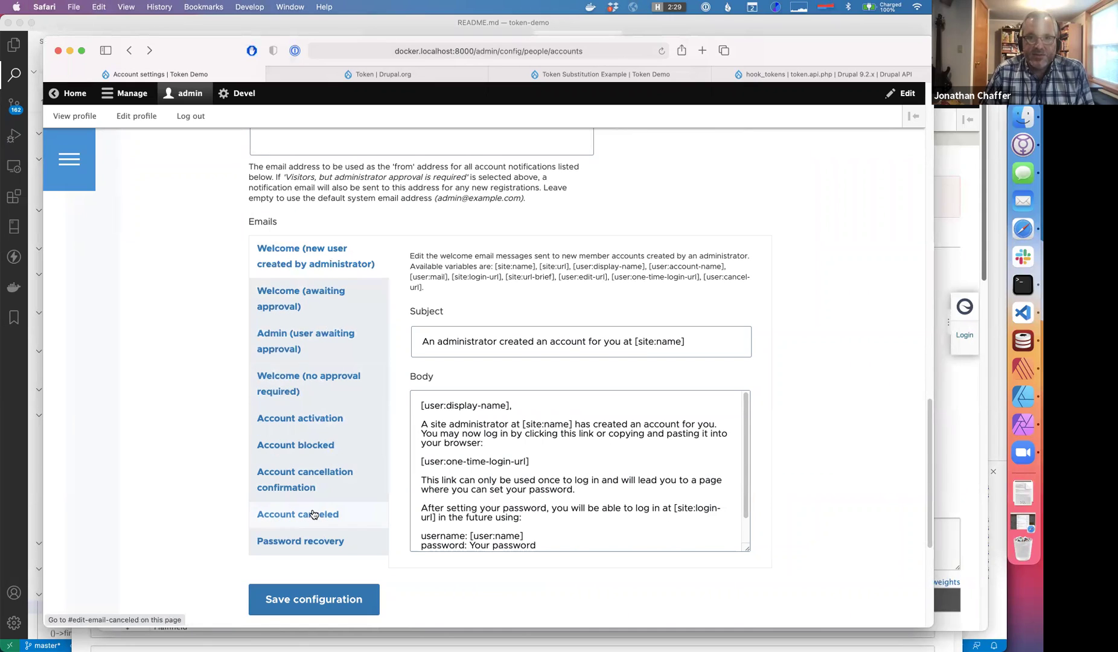
left_click(415, 408)
triple_click(529, 401)
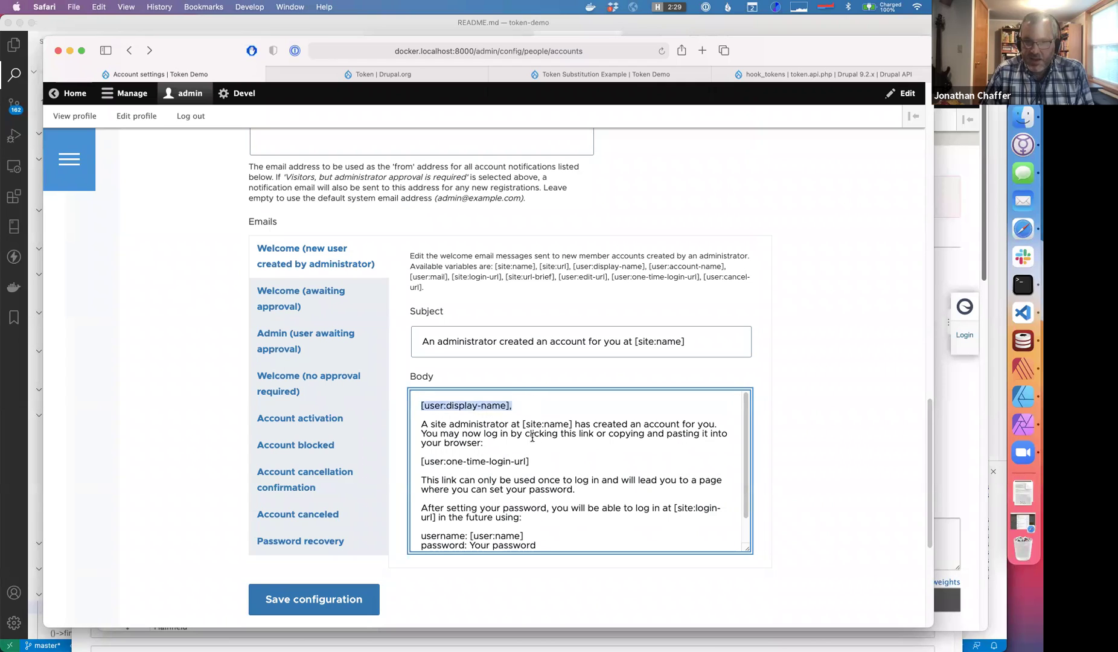
left_click_drag(521, 422, 572, 425)
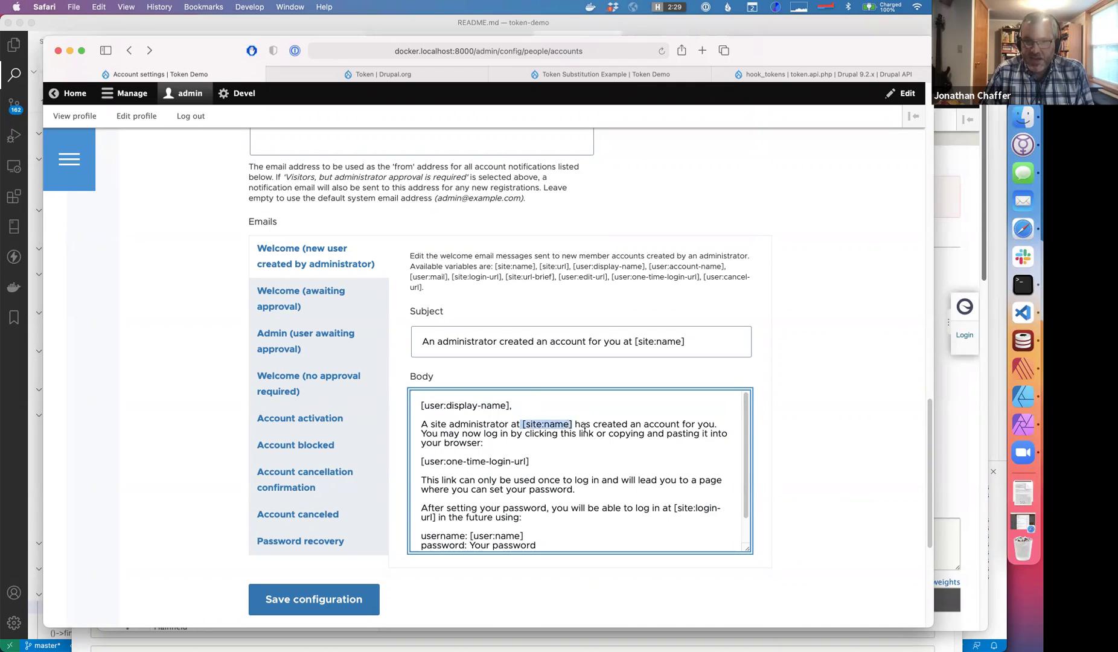
left_click(589, 432)
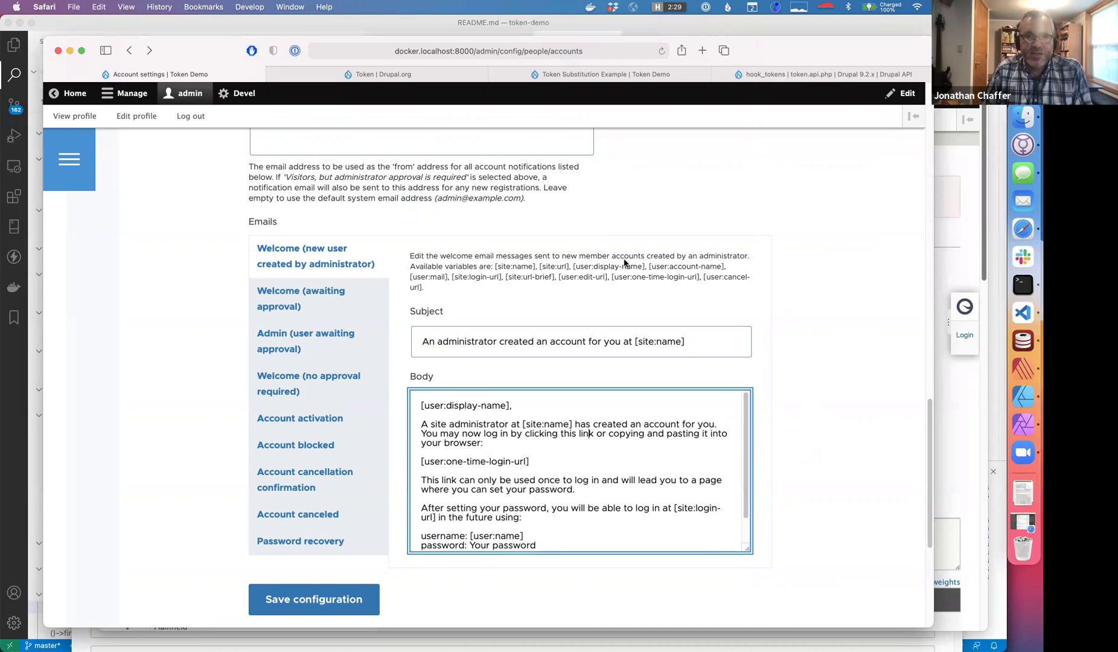
Highlight [site:name] and [user:display-name] among the available variables of the welcome email, and look over the settings and the full message body
left_click_drag(495, 270, 531, 271)
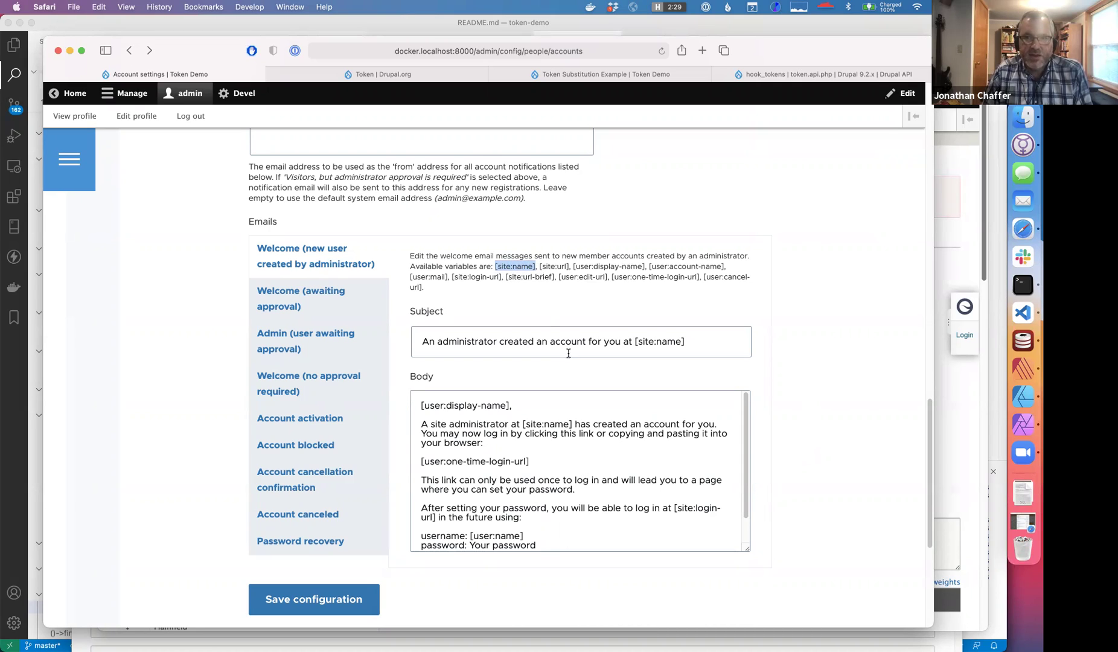
left_click_drag(573, 267, 644, 267)
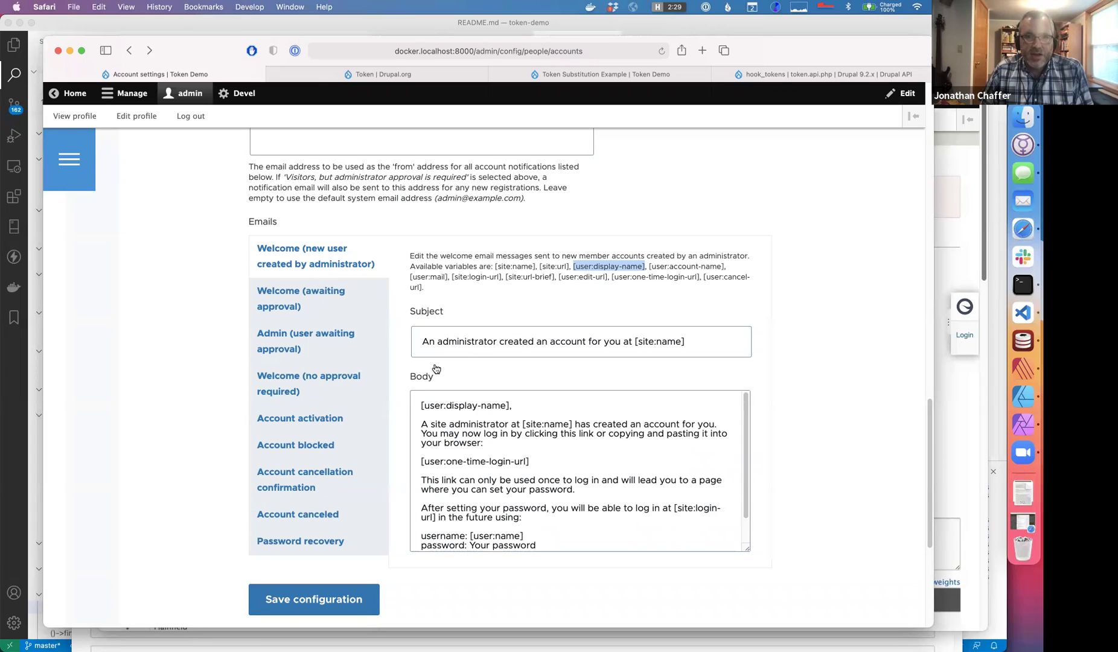
left_click(477, 275)
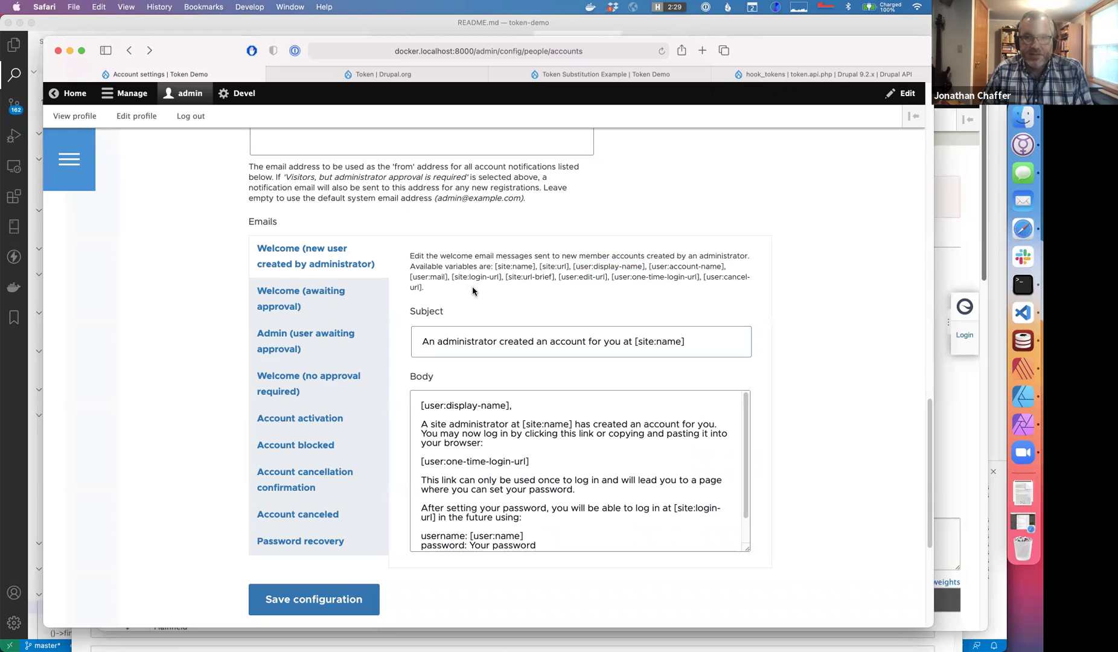
scroll(471, 287, "up", 5)
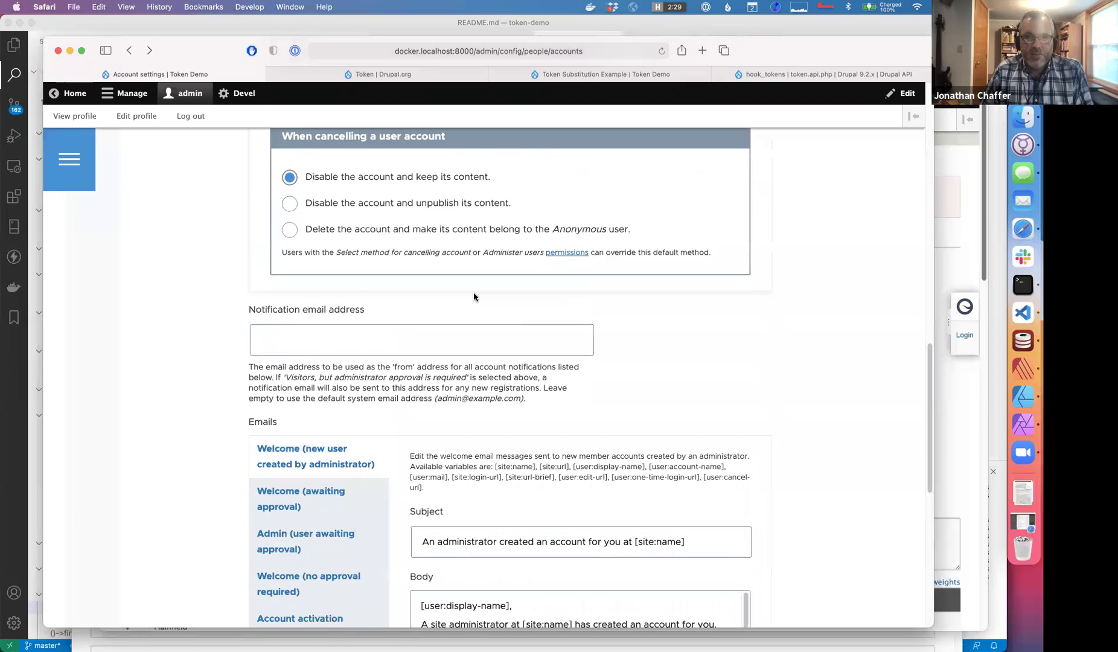
scroll(474, 294, "up", 10)
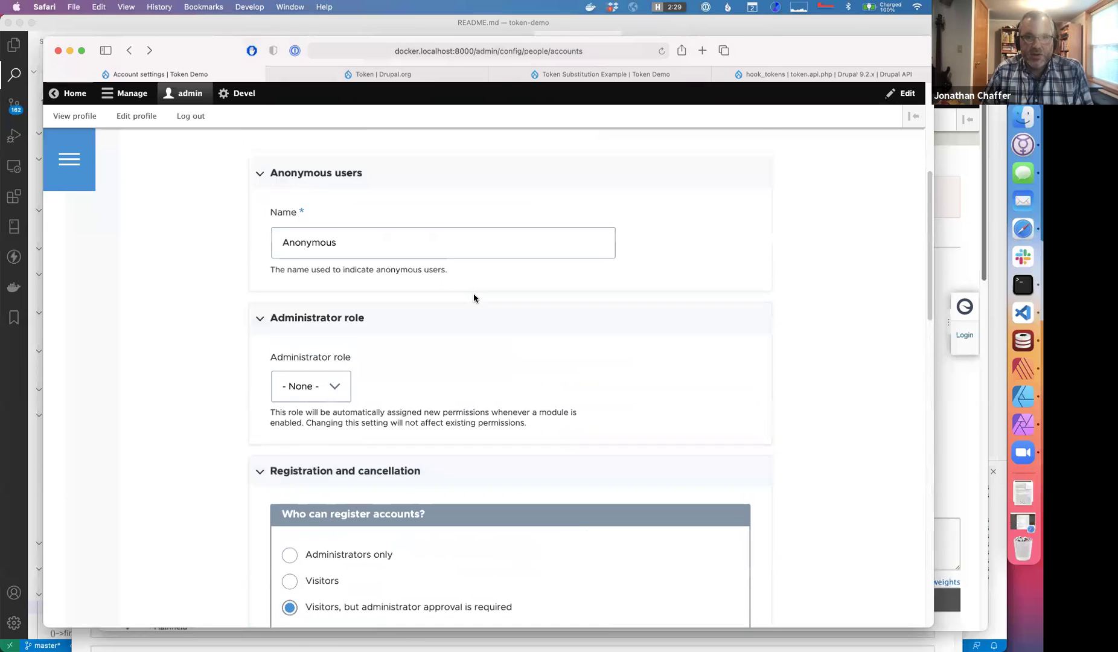
scroll(618, 483, "down", 15)
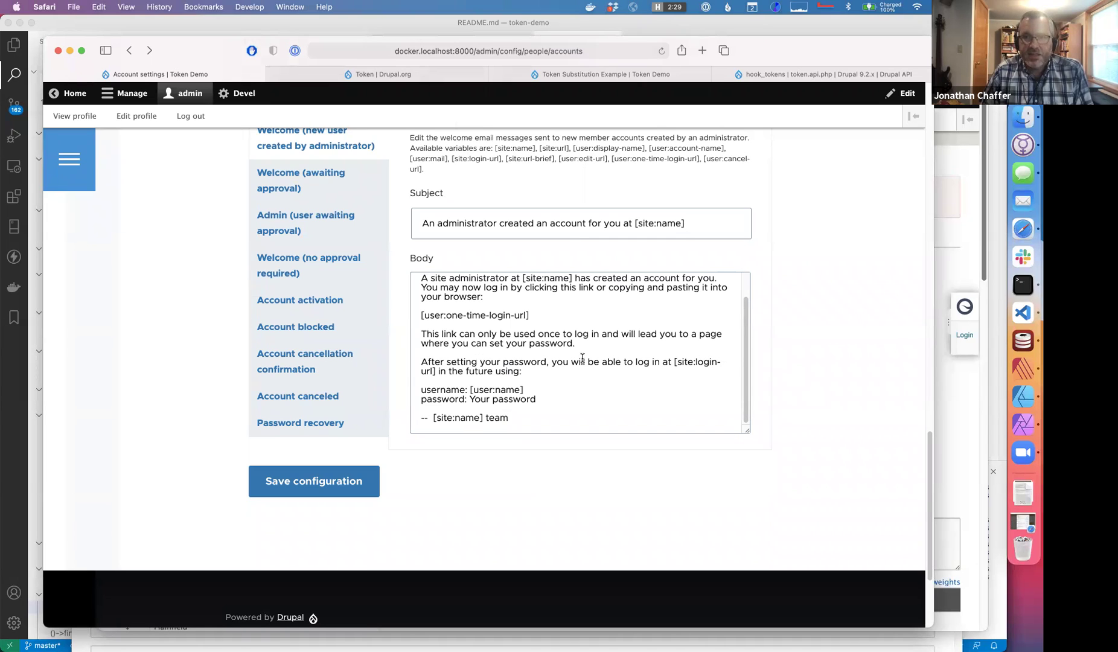
scroll(580, 361, "up", 3)
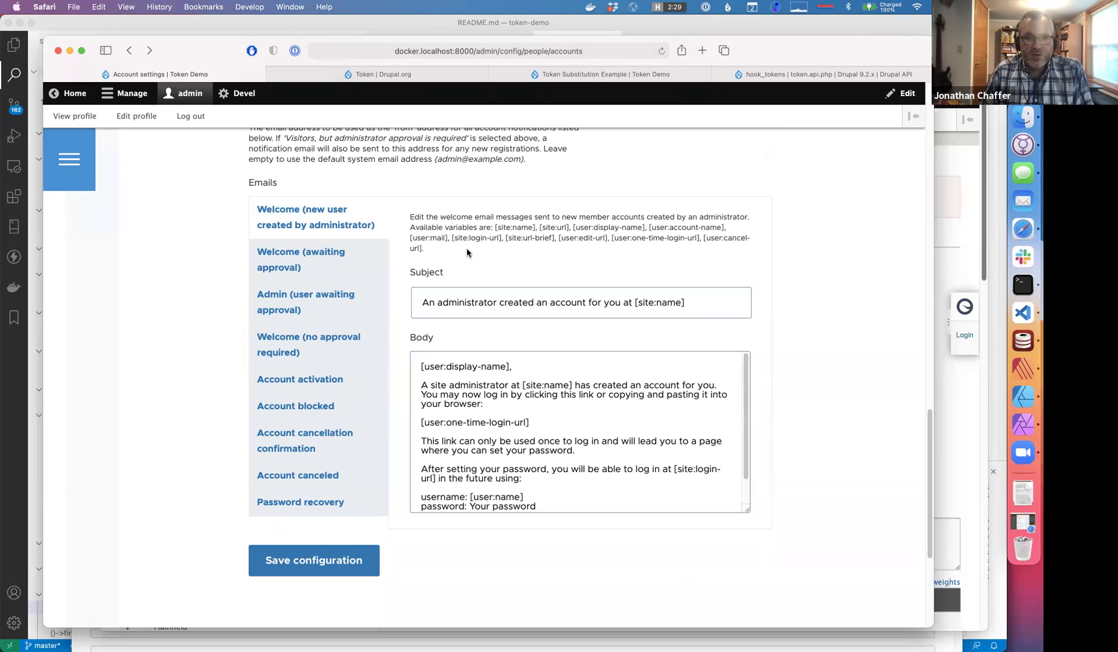
View the Token module's project page on drupal.org and return to the Account settings page
left_click(338, 74)
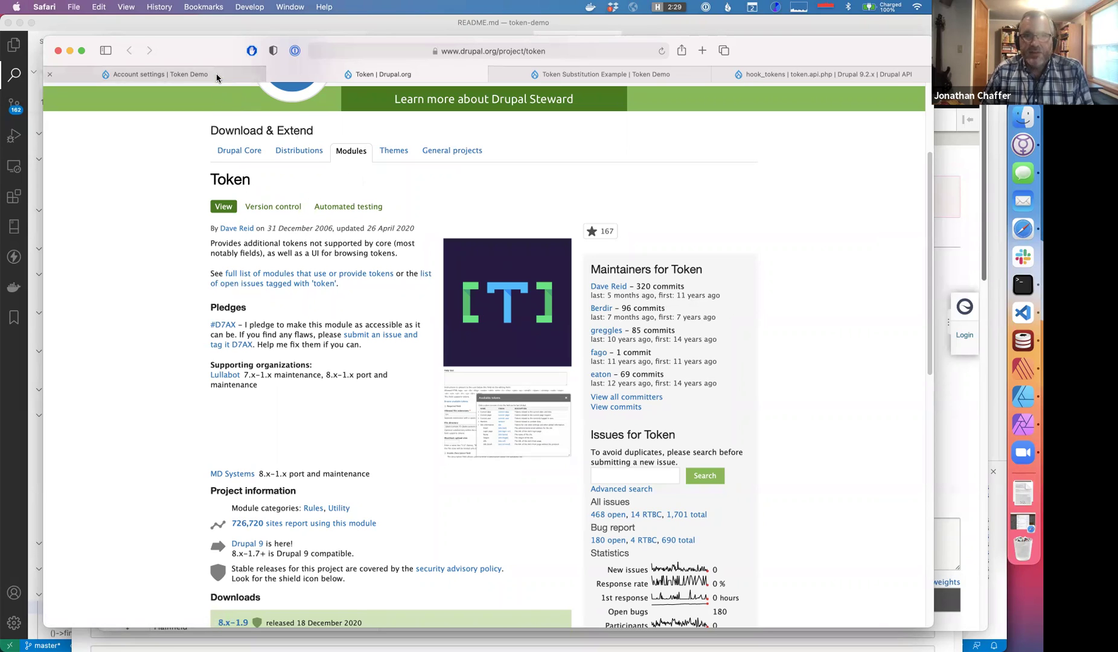
mouse_move(217, 77)
key("ctrl+shift+Tab")
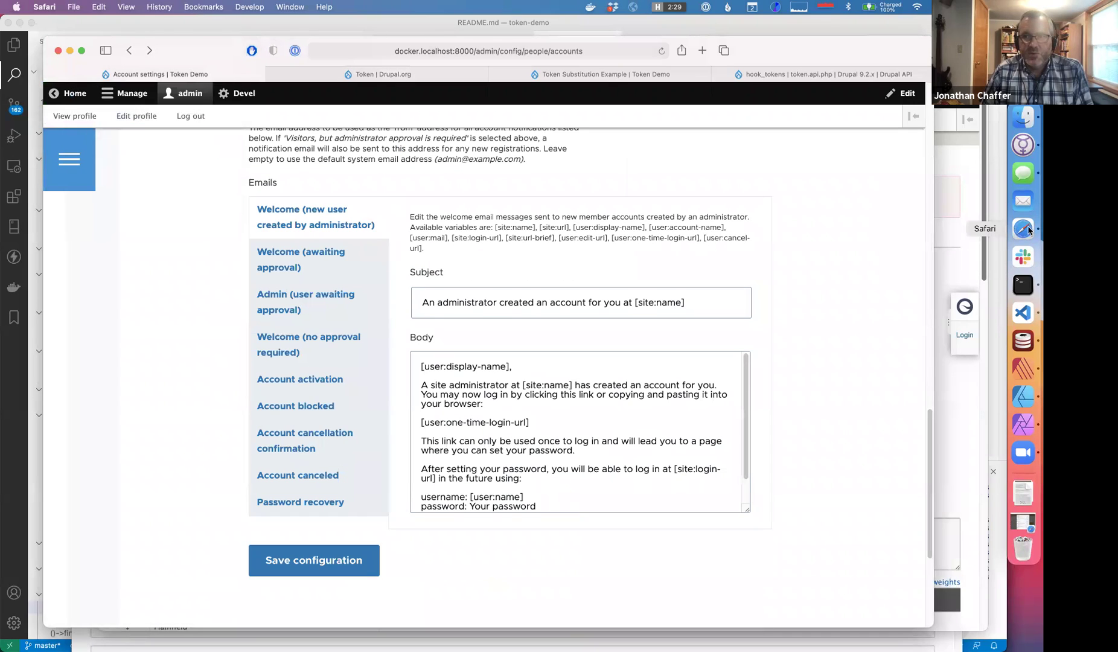
Switch to Visual Studio Code and enable the Token module in the terminal with "dkr drush en token"
left_click(1029, 312)
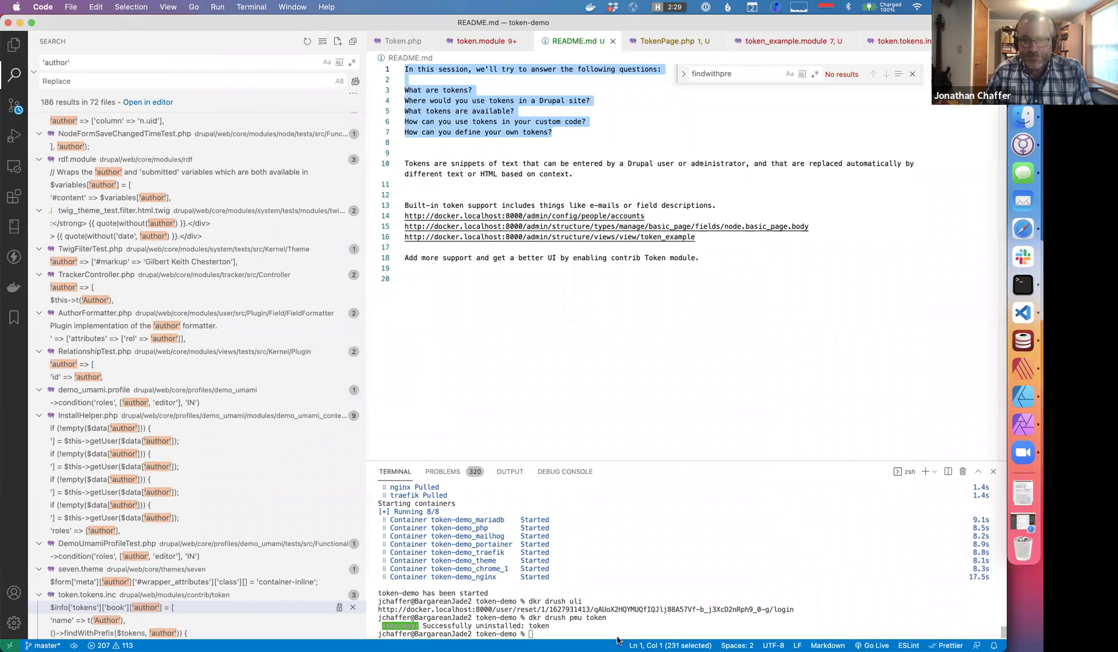
left_click(616, 634)
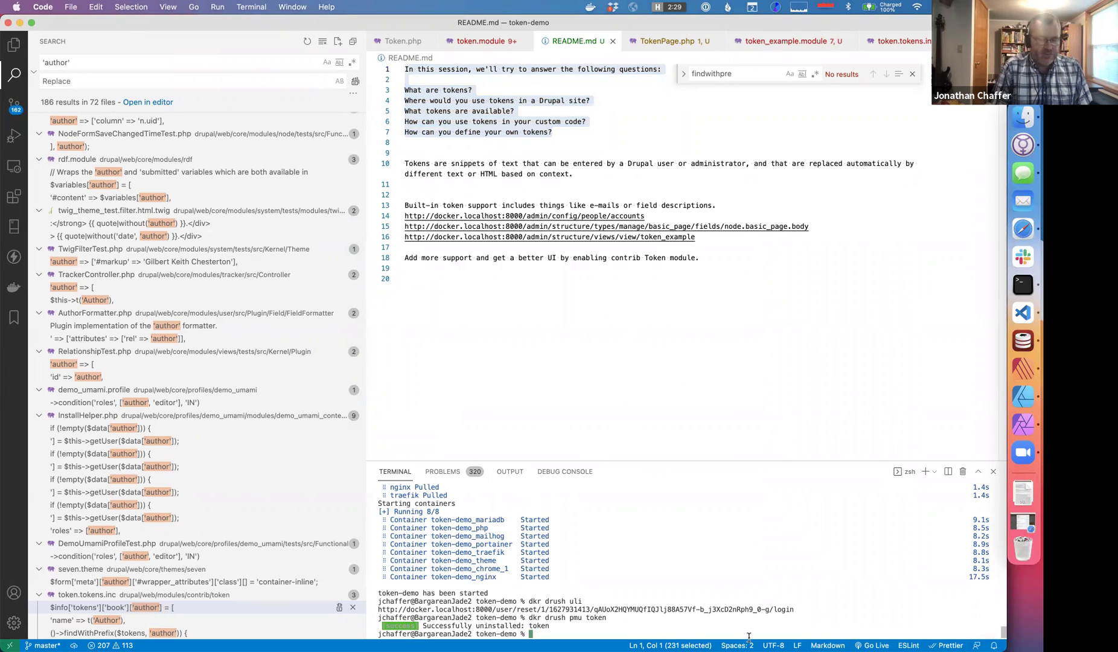
type("dkr")
type(" drush en t")
type("oken")
key("Return")
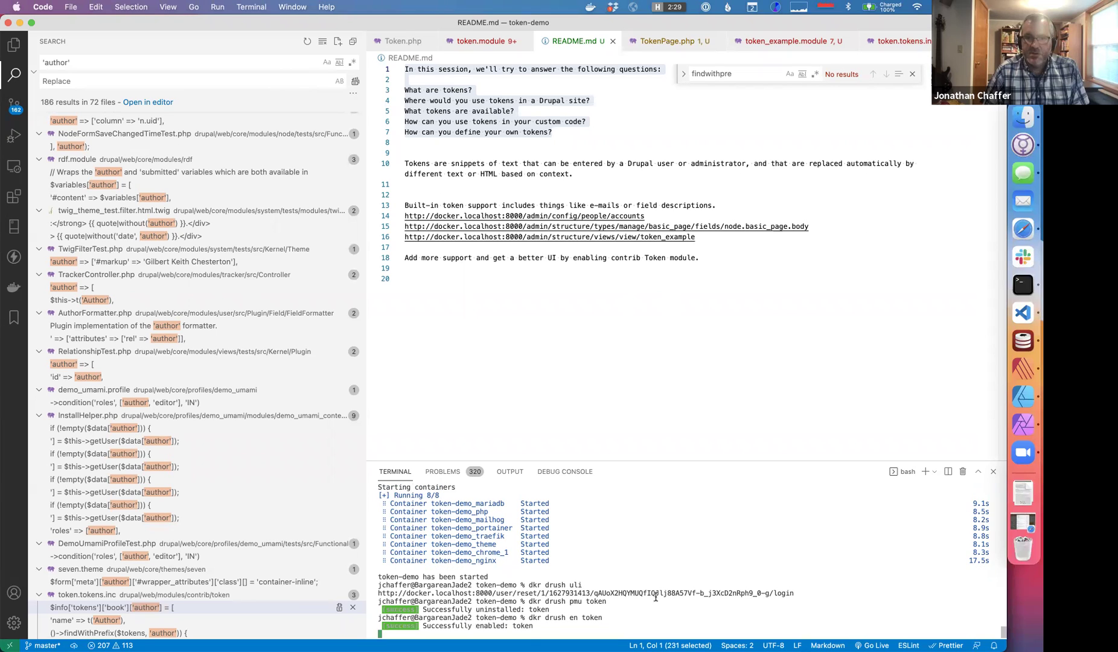
Switch back to Safari, open the available tokens browser of the account emails and enlarge its dialog
key("super+Tab")
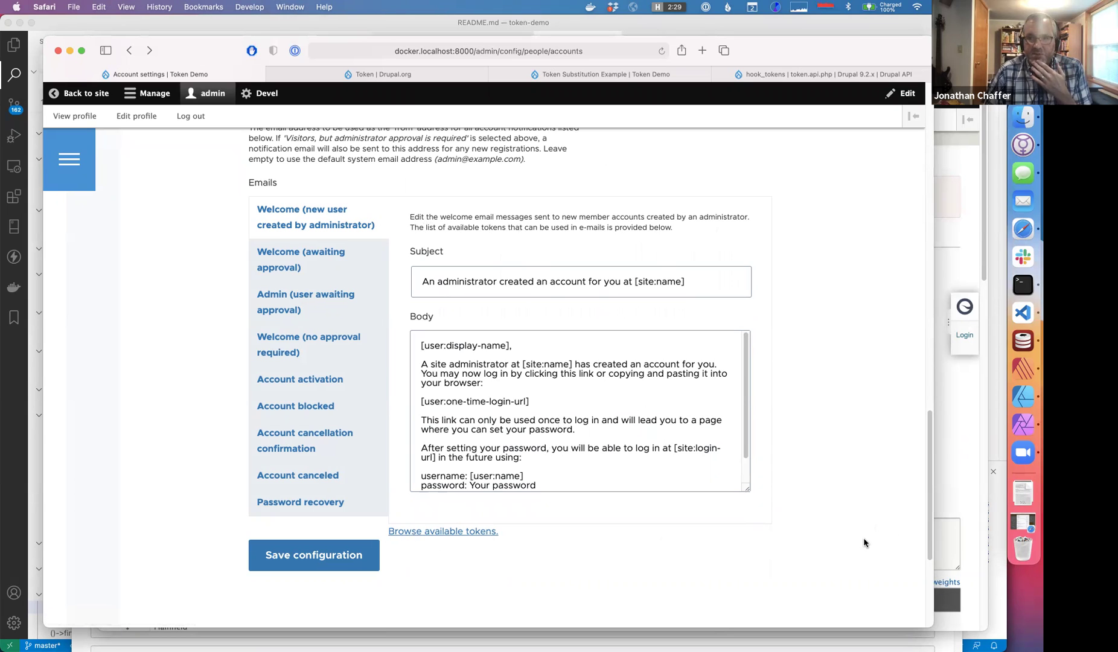
scroll(864, 543, "down", 1)
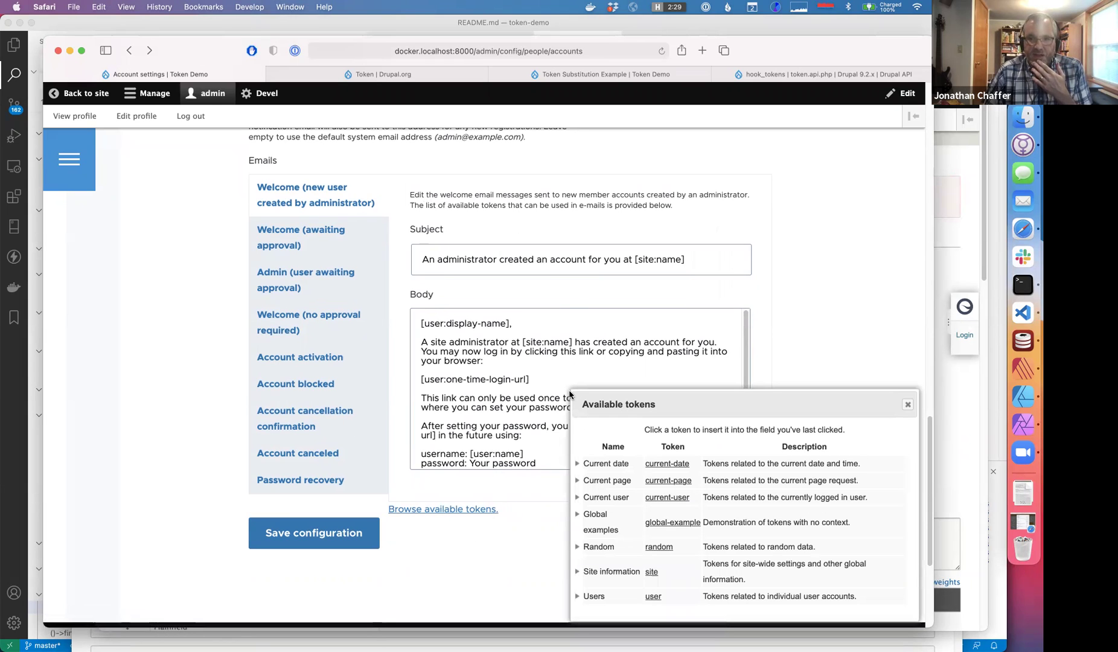
key("super+a")
left_click(601, 377)
left_click_drag(570, 391, 197, 171)
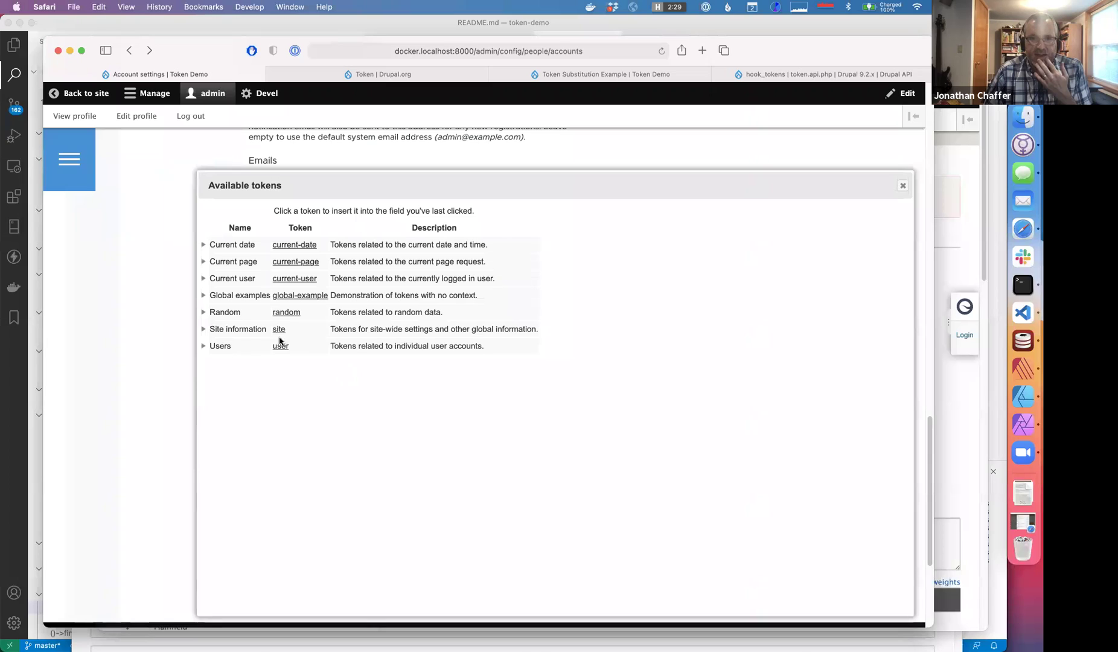
Expand the Current date and Current page token groups, including the nested URL tokens, and examine their entries
left_click(204, 246)
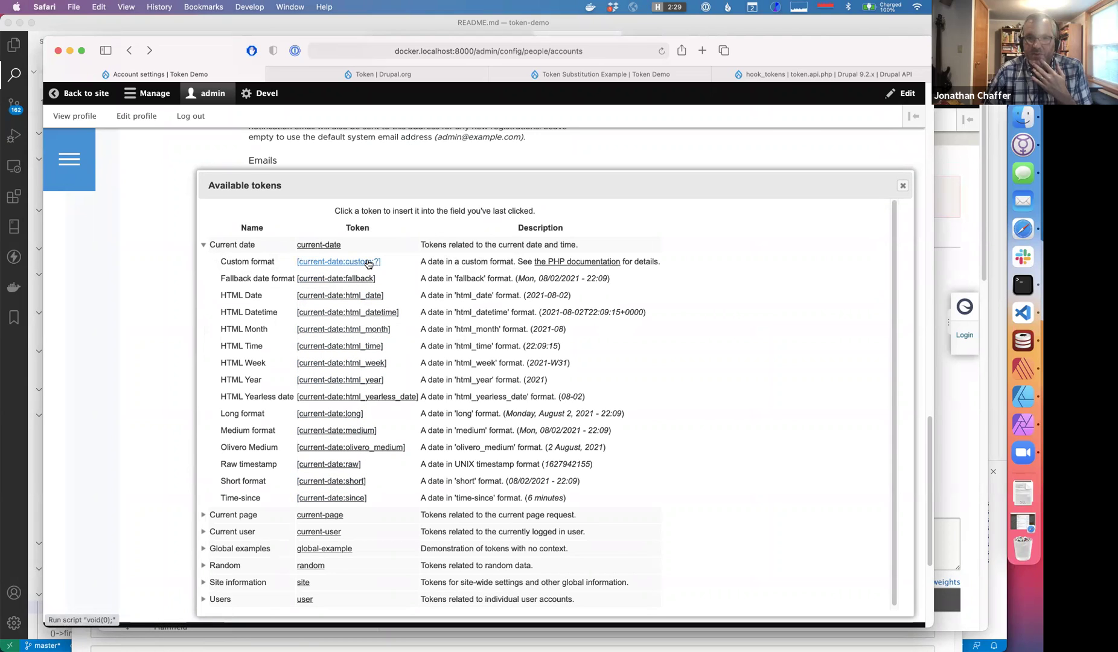
left_click(203, 516)
scroll(310, 512, "down", 2)
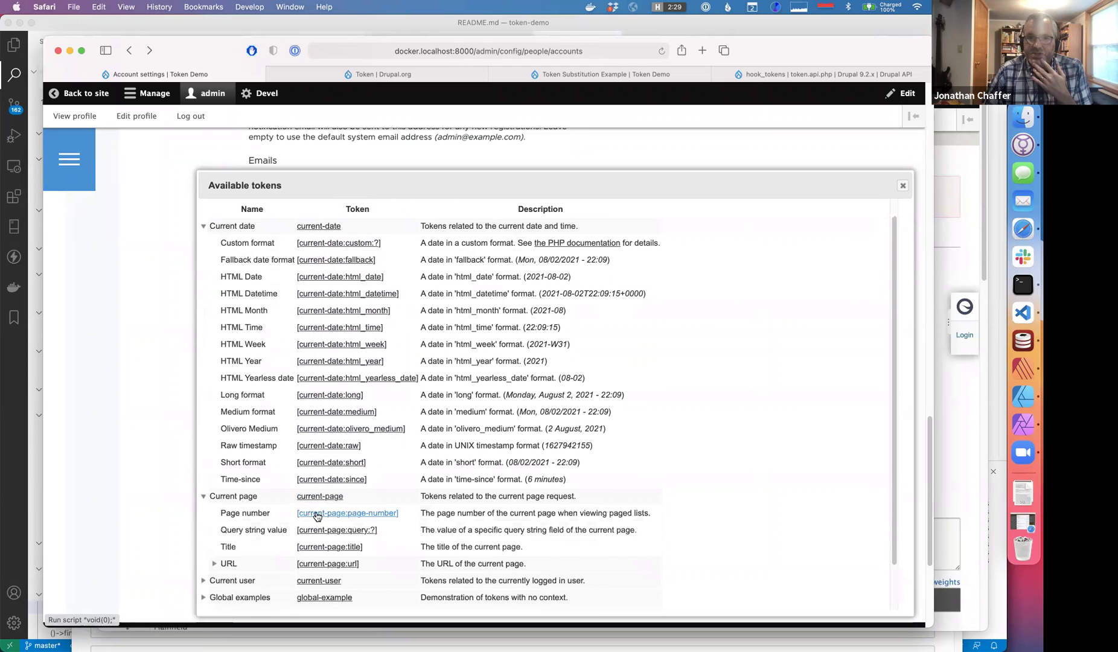
scroll(317, 517, "down", 3)
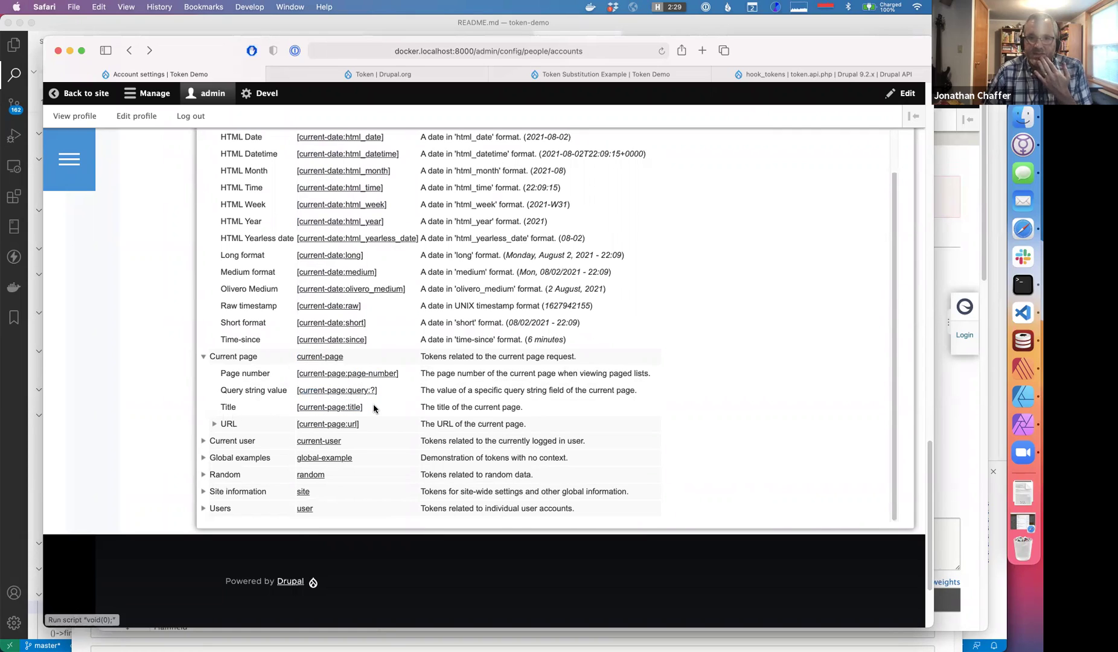
left_click(213, 427)
scroll(278, 439, "down", 1)
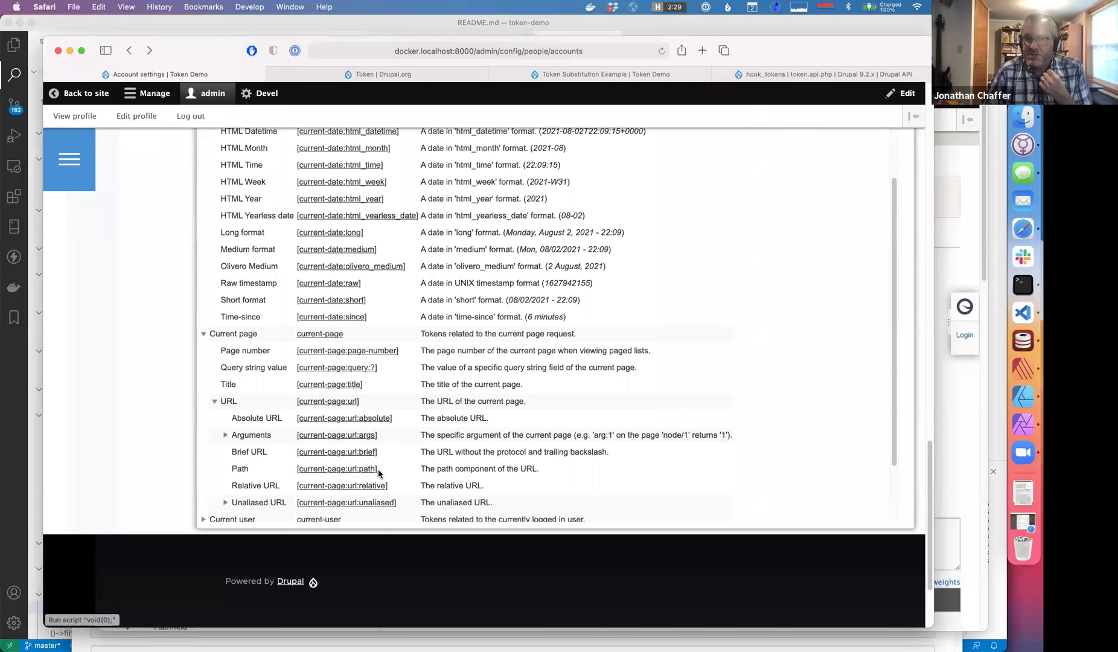
scroll(235, 438, "down", 5)
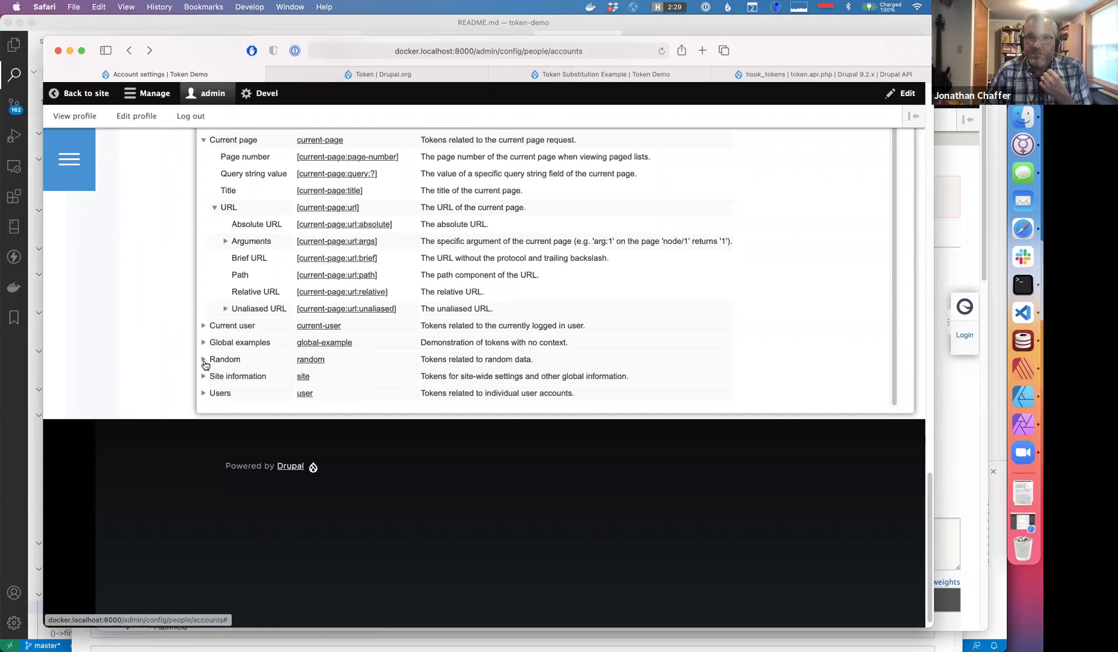
Expand the Random token group and examine its hash and number tokens
scroll(205, 362, "up", 10)
scroll(663, 348, "up", 3)
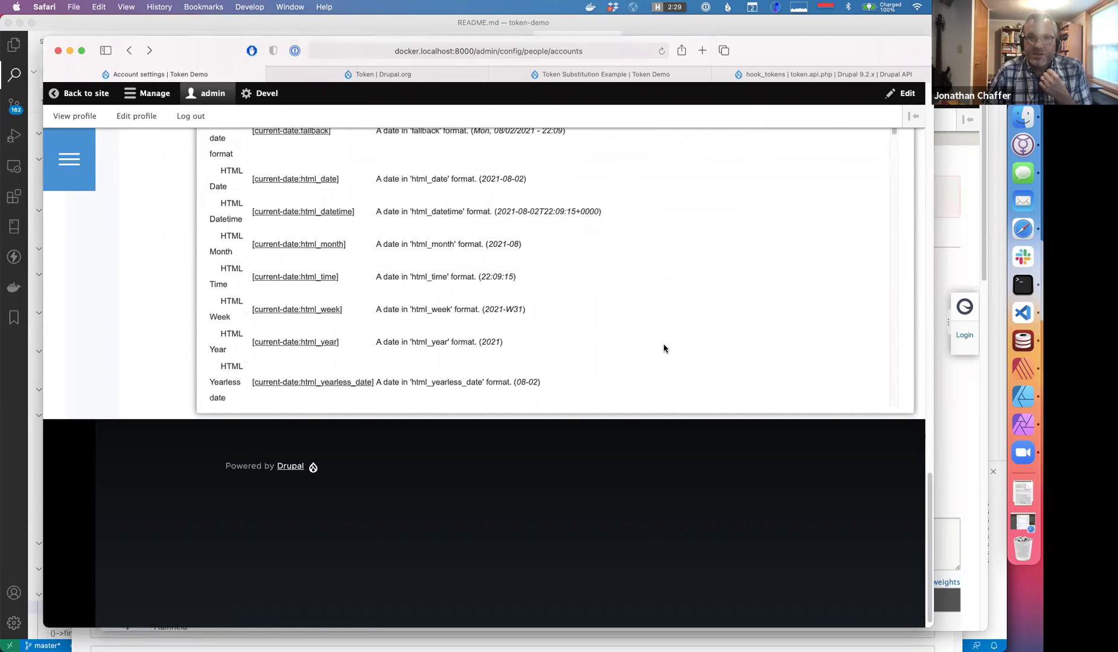
scroll(663, 348, "down", 5)
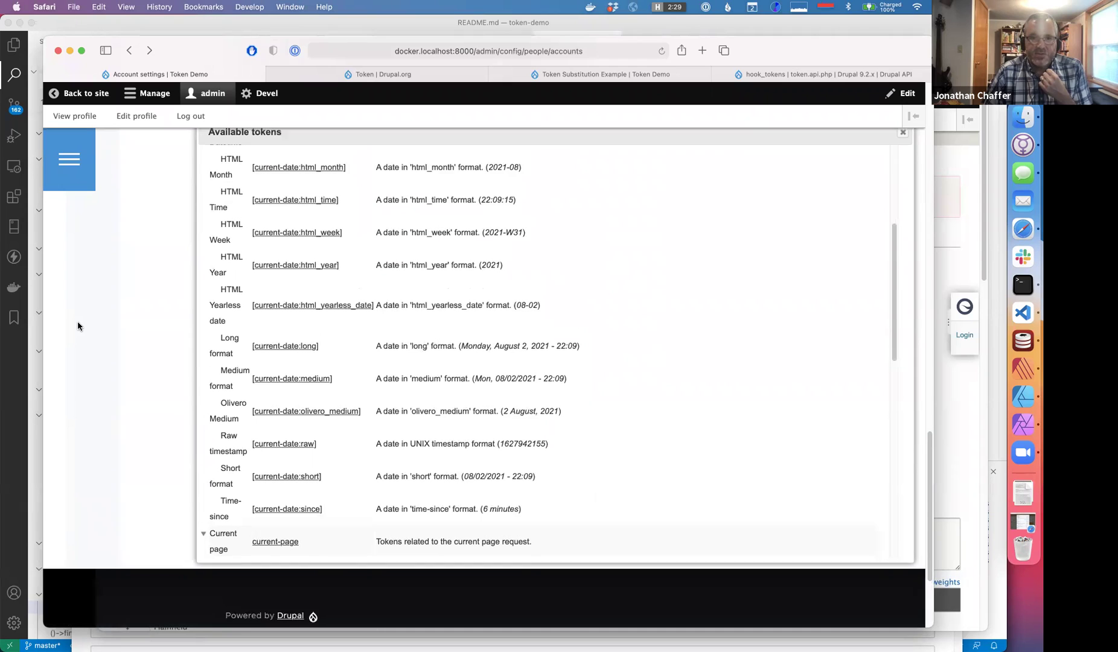
scroll(672, 390, "down", 5)
scroll(672, 390, "down", 8)
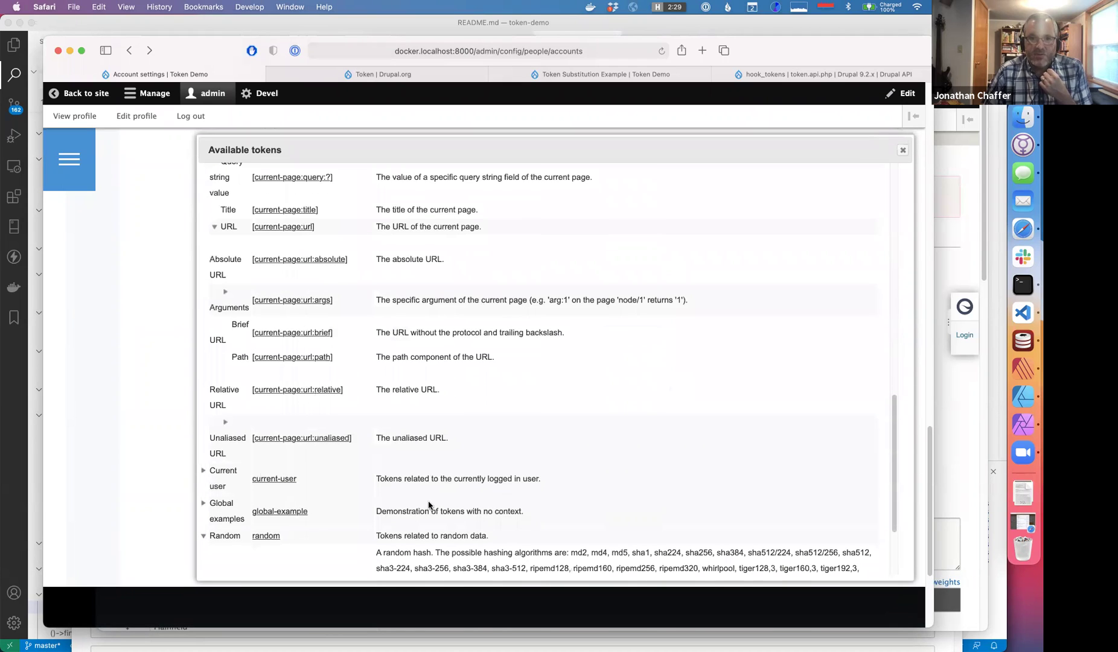
scroll(302, 515, "down", 1)
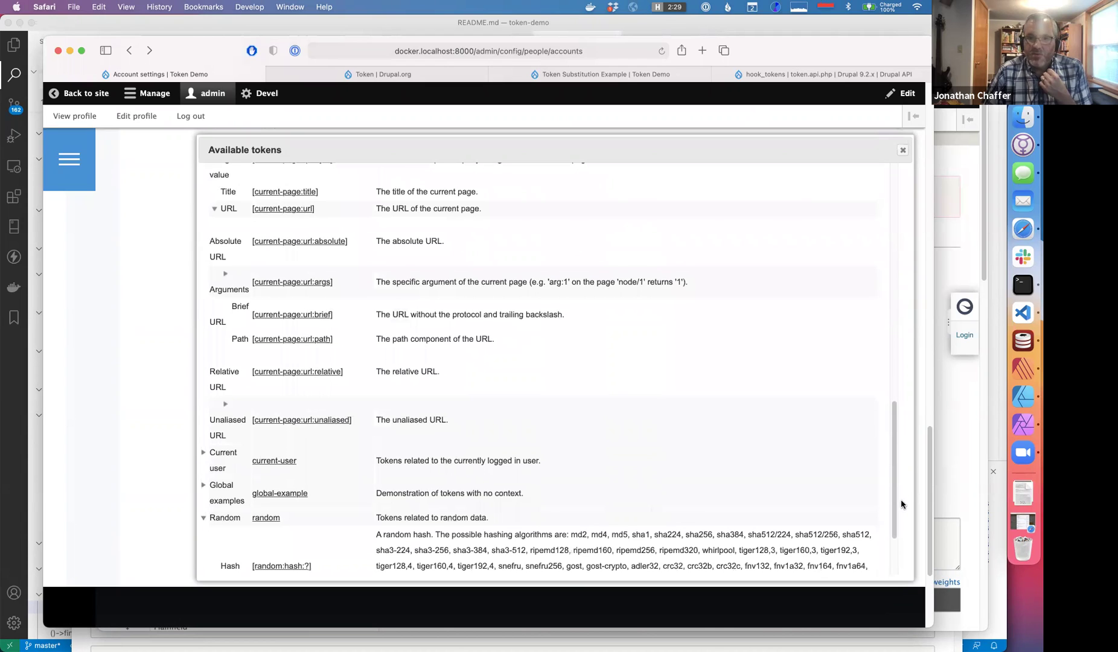
scroll(895, 464, "down", 3)
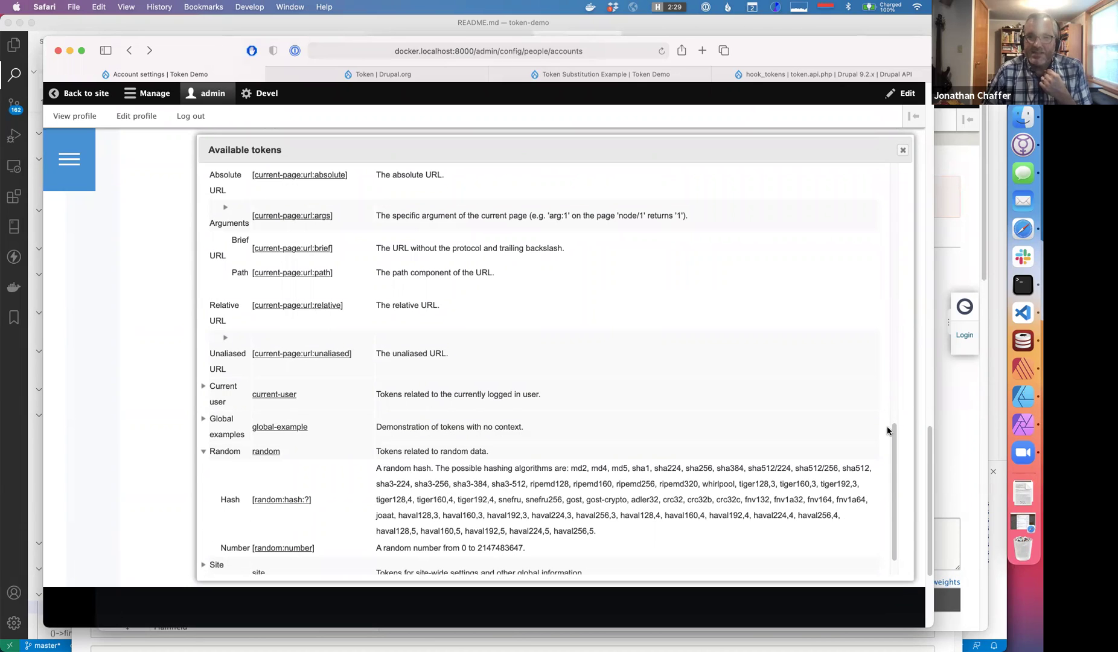
scroll(891, 438, "down", 1)
scroll(891, 439, "down", 1)
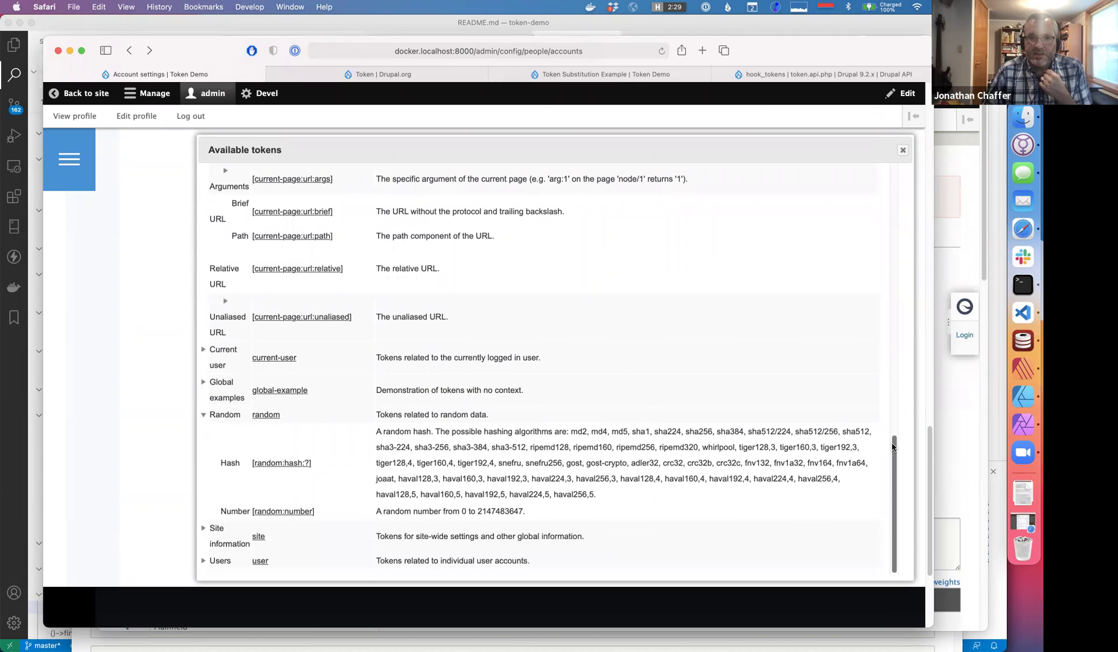
Expand the Users token group, review its tokens, and return to the start of the token list
left_click(205, 563)
scroll(891, 483, "down", 3)
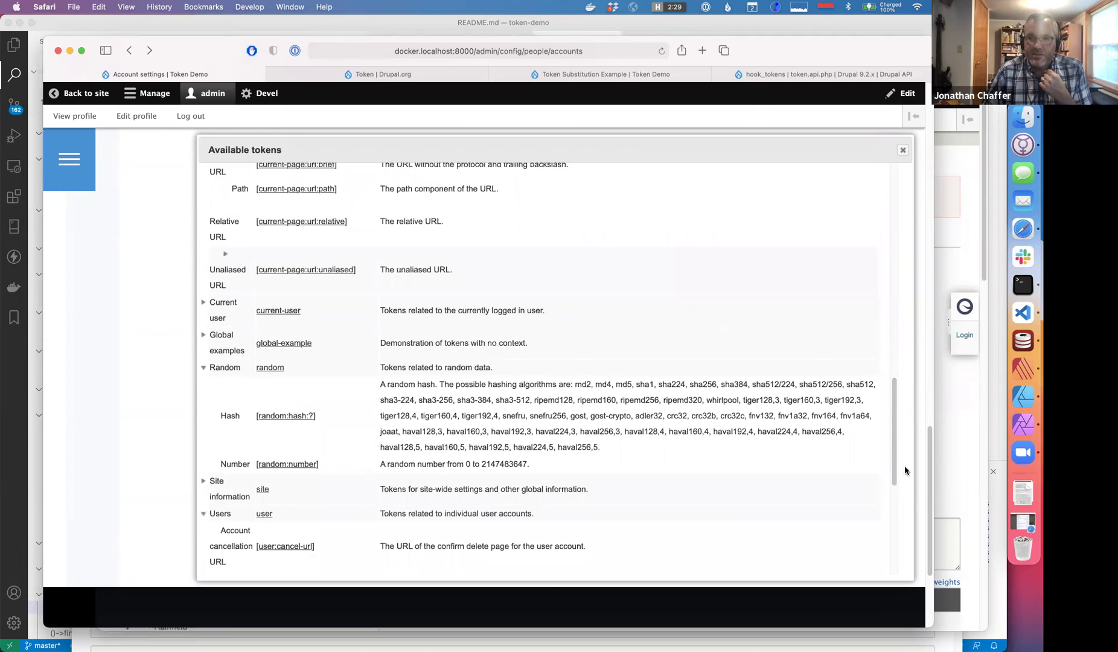
scroll(905, 470, "down", 12)
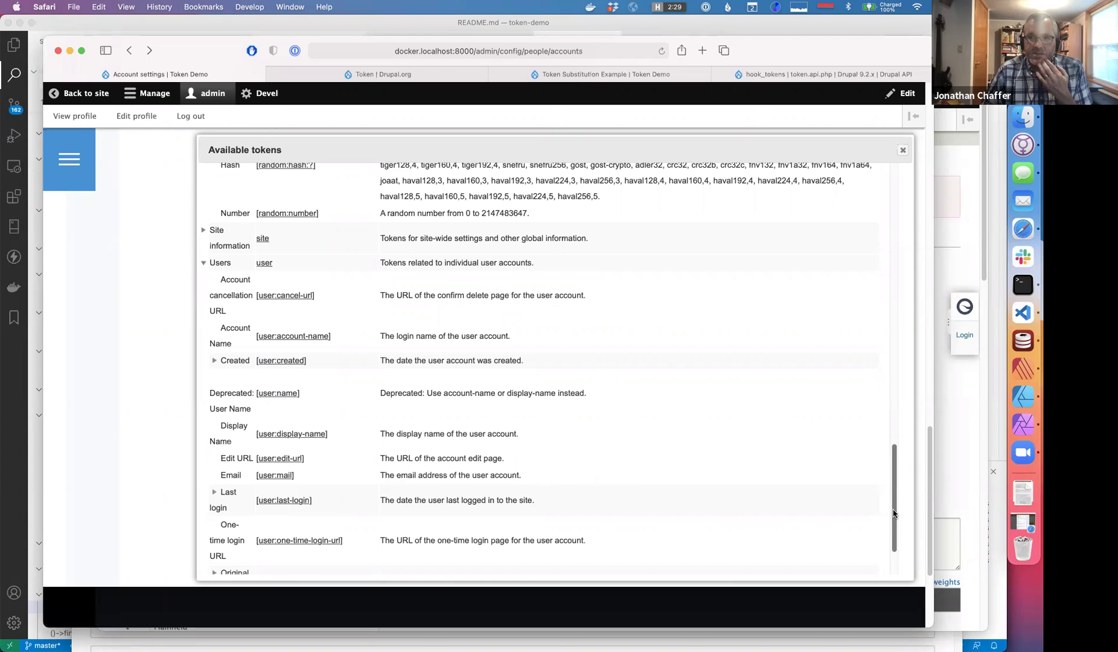
left_click_drag(894, 481, 886, 207)
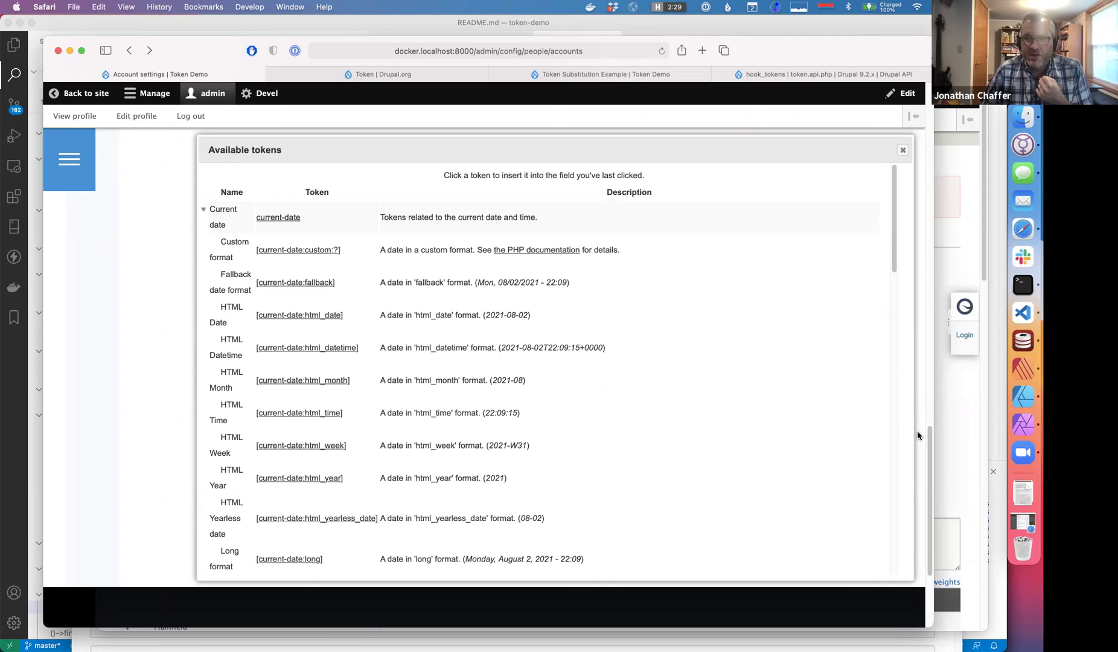
Close the available tokens browser and return to the start of the account settings page
left_click_drag(929, 445, 929, 393)
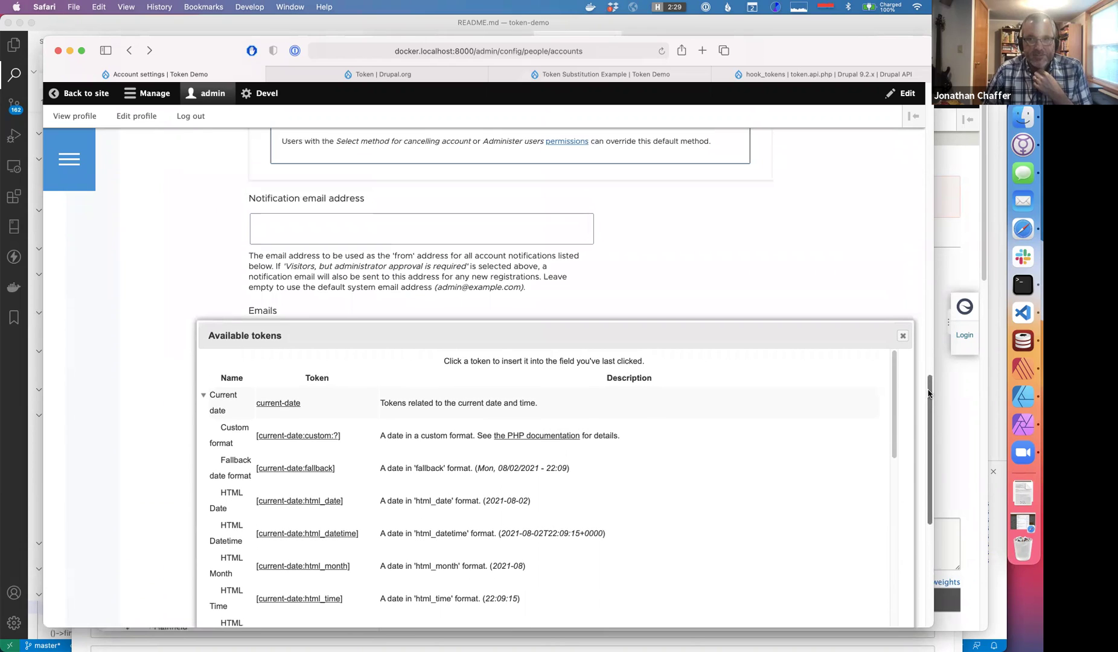
left_click(902, 336)
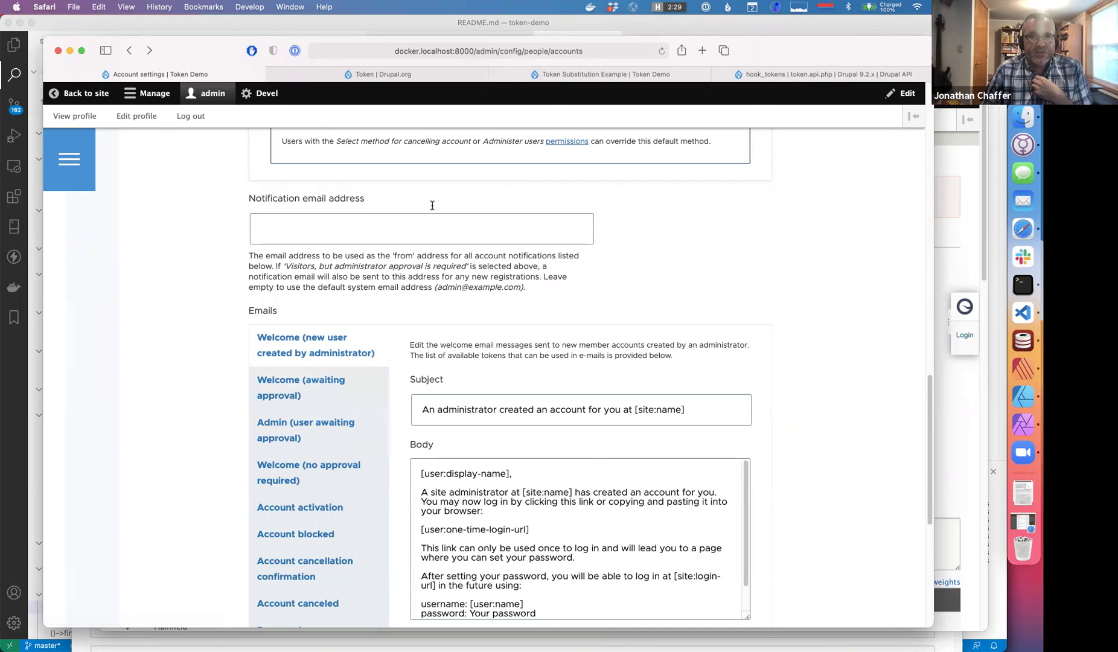
scroll(326, 199, "up", 13)
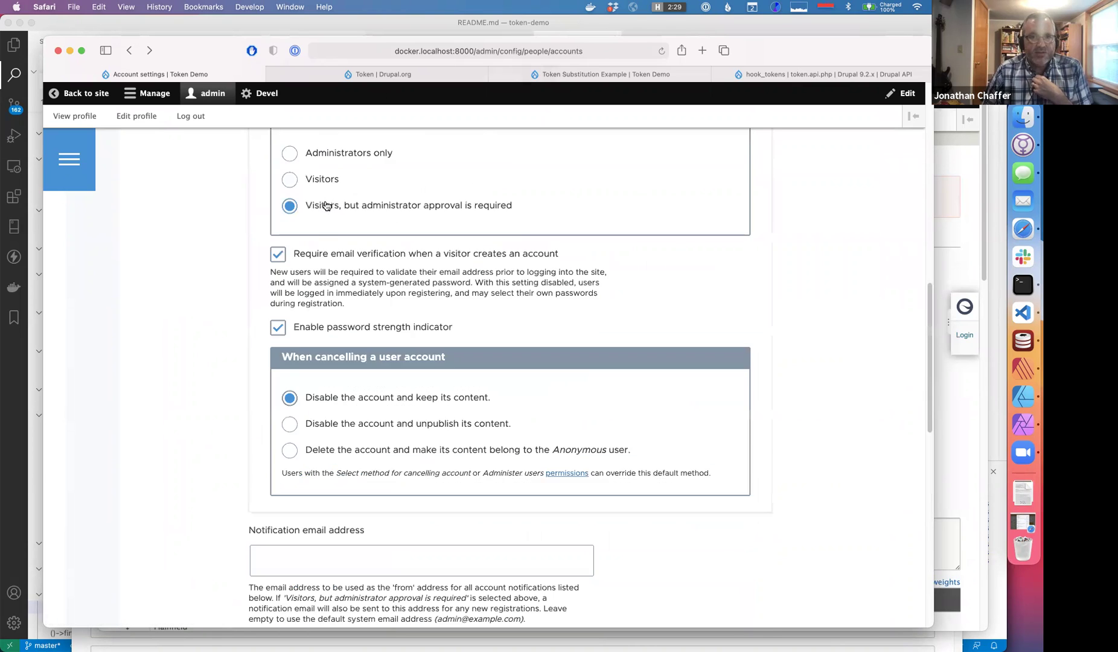
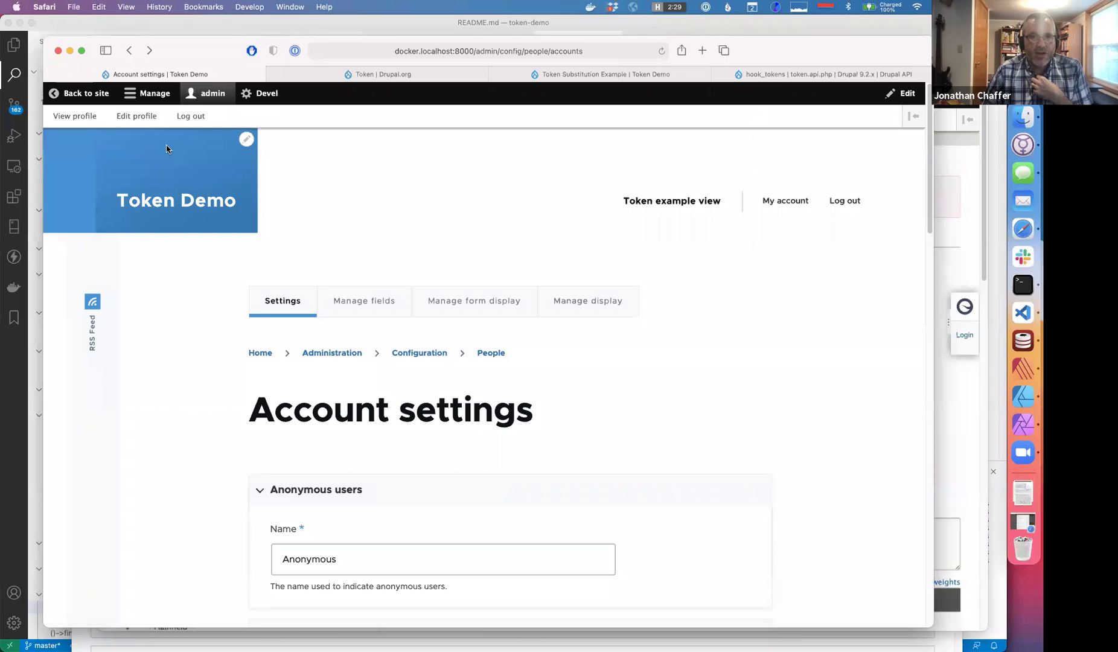
Go to the site's list of views under Structure and open the Token example view for editing
left_click(127, 98)
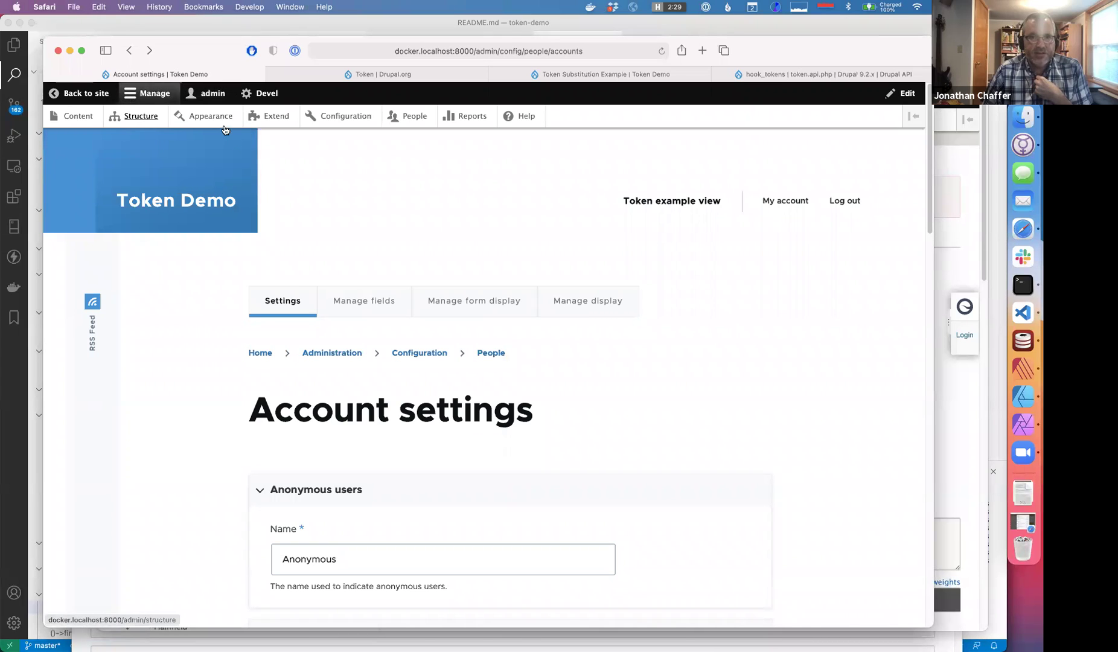
left_click(139, 118)
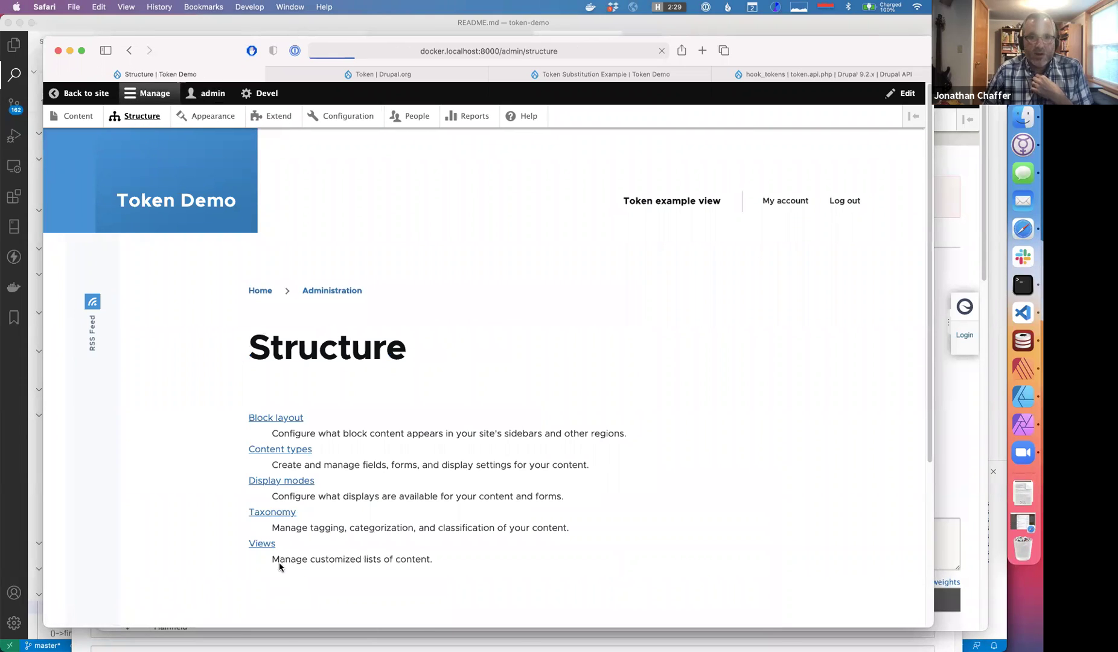
left_click(263, 544)
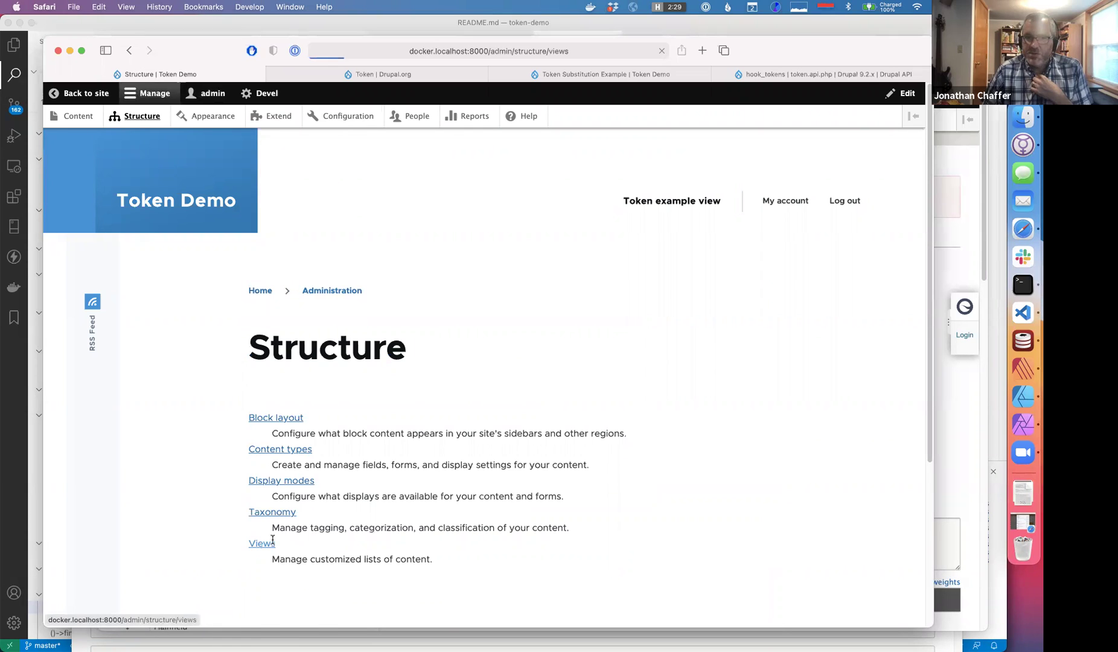
scroll(784, 505, "down", 5)
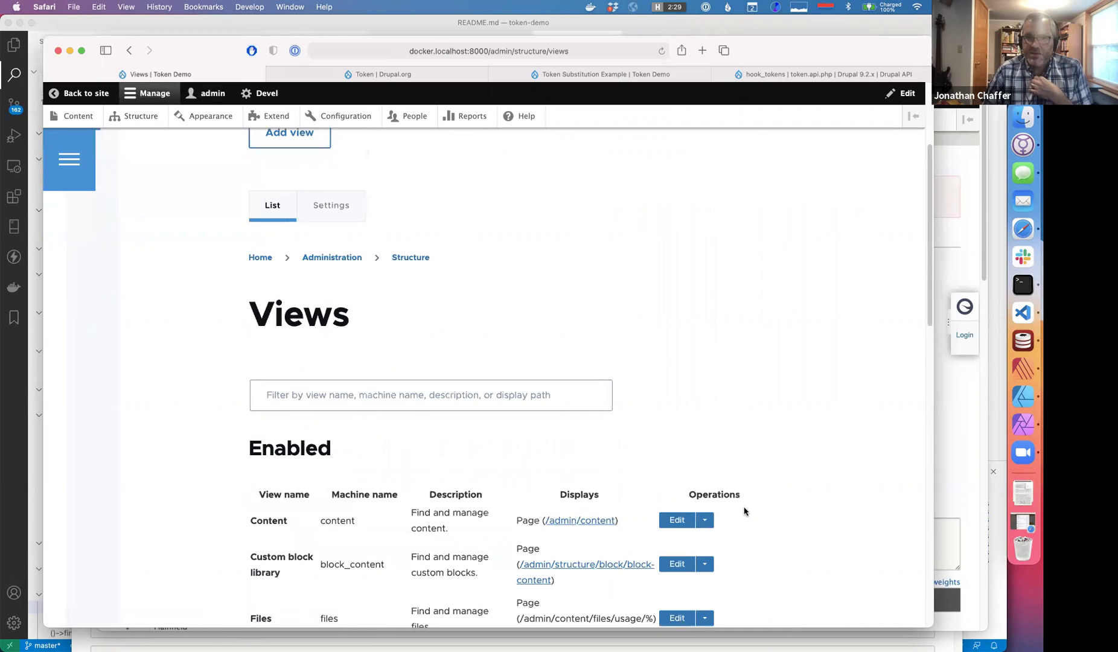
scroll(329, 477, "down", 4)
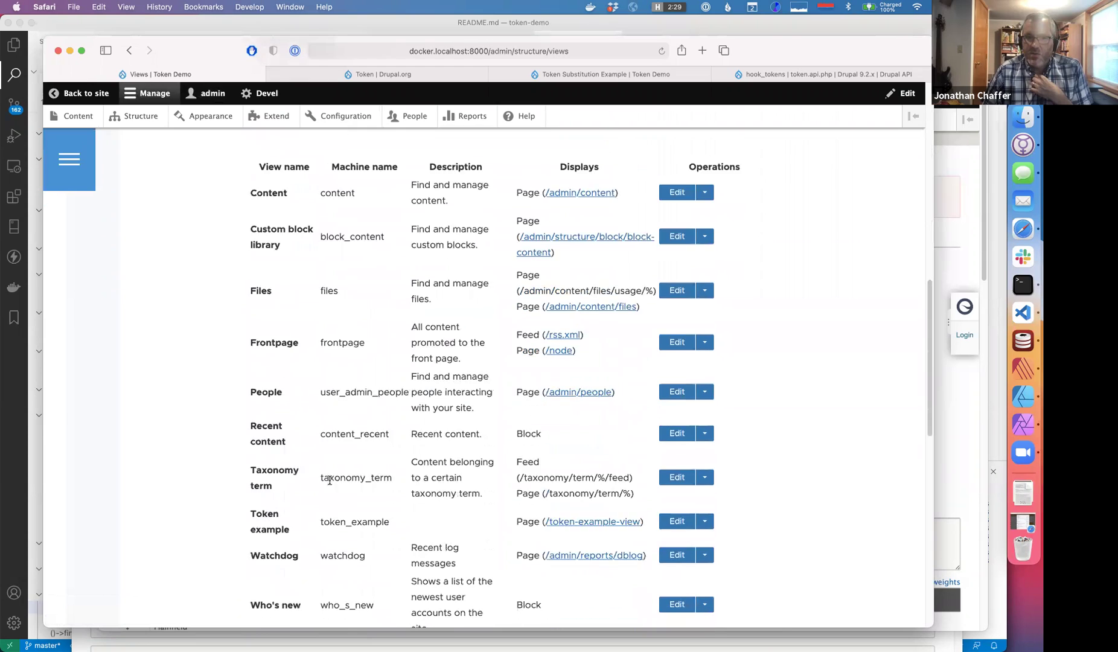
left_click(678, 445)
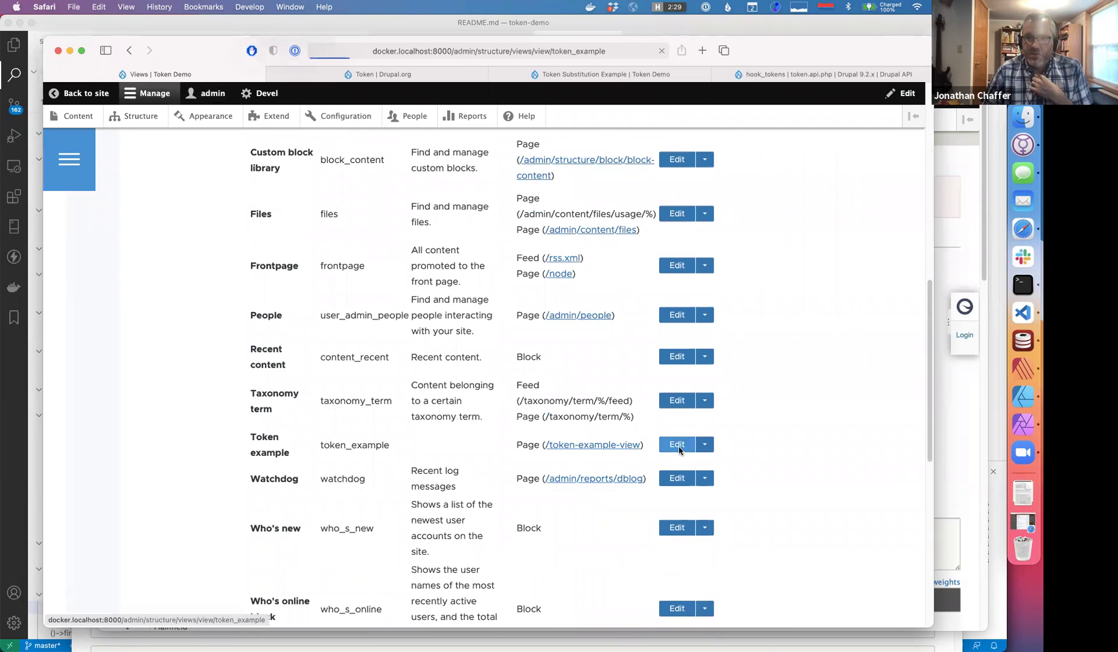
Open the settings of the Global: Unfiltered text header in the Token example view
scroll(560, 465, "down", 3)
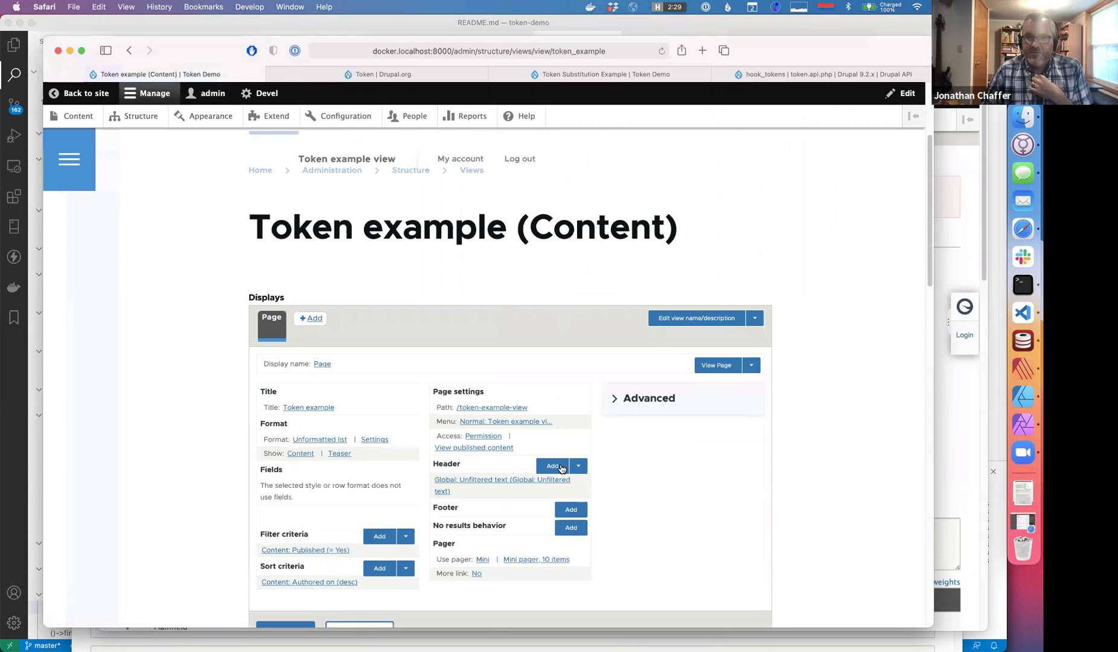
scroll(658, 473, "down", 1)
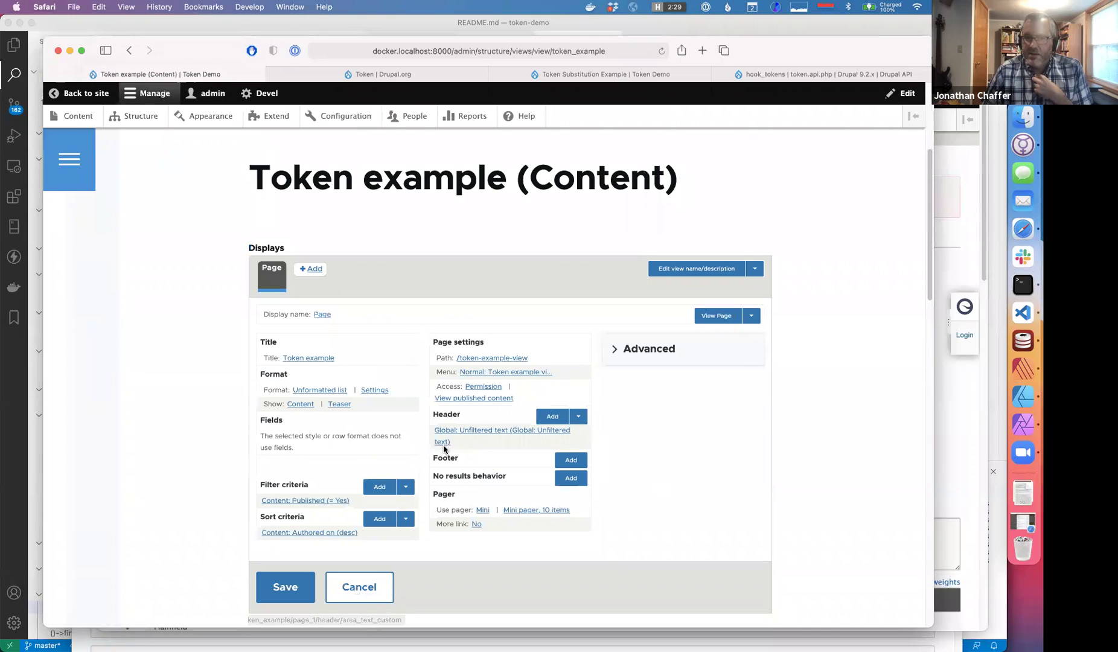
left_click(479, 440)
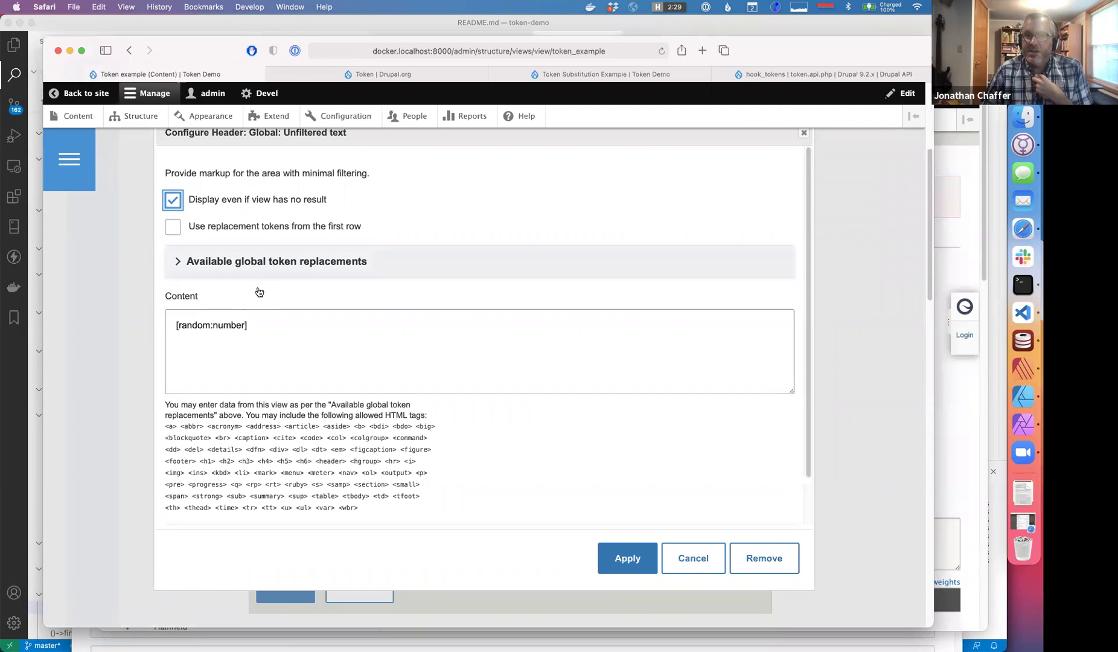
Expand the available global token replacements, examine the site and view tokens, and collapse the list again
left_click(178, 266)
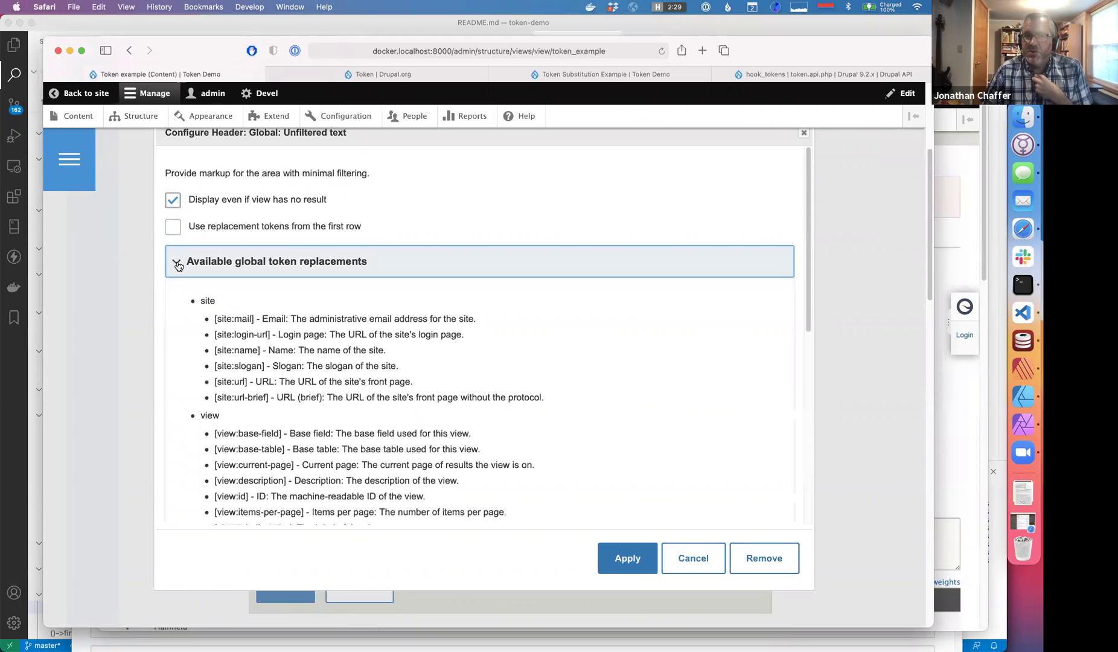
scroll(311, 357, "down", 1)
scroll(311, 357, "down", 5)
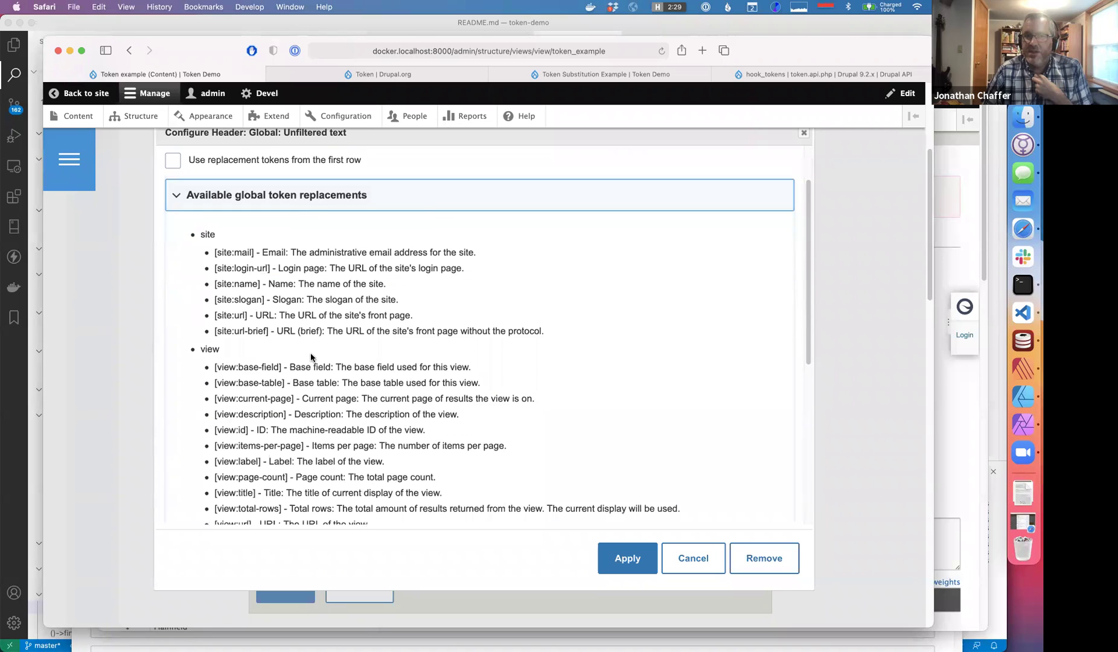
scroll(205, 295, "up", 4)
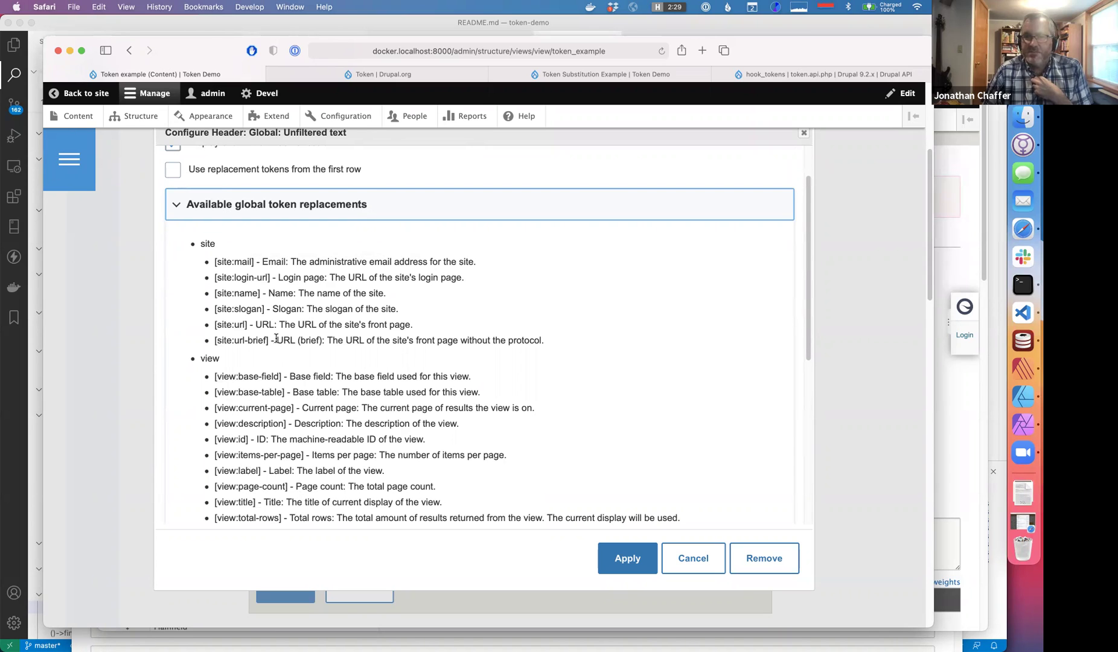
scroll(263, 388, "up", 2)
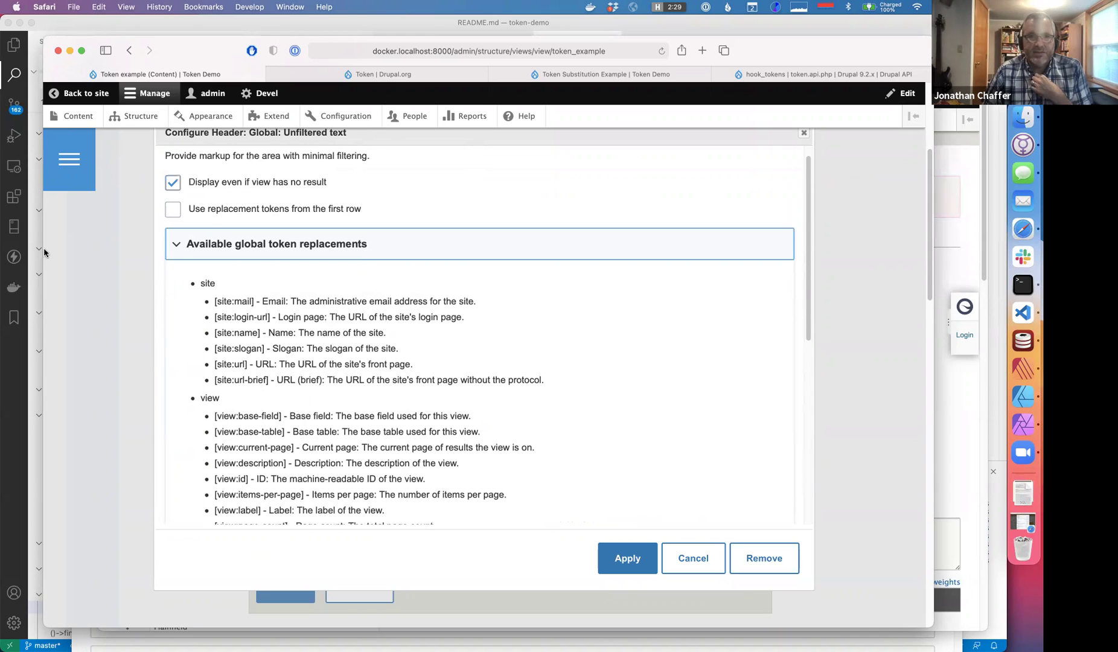
left_click(178, 243)
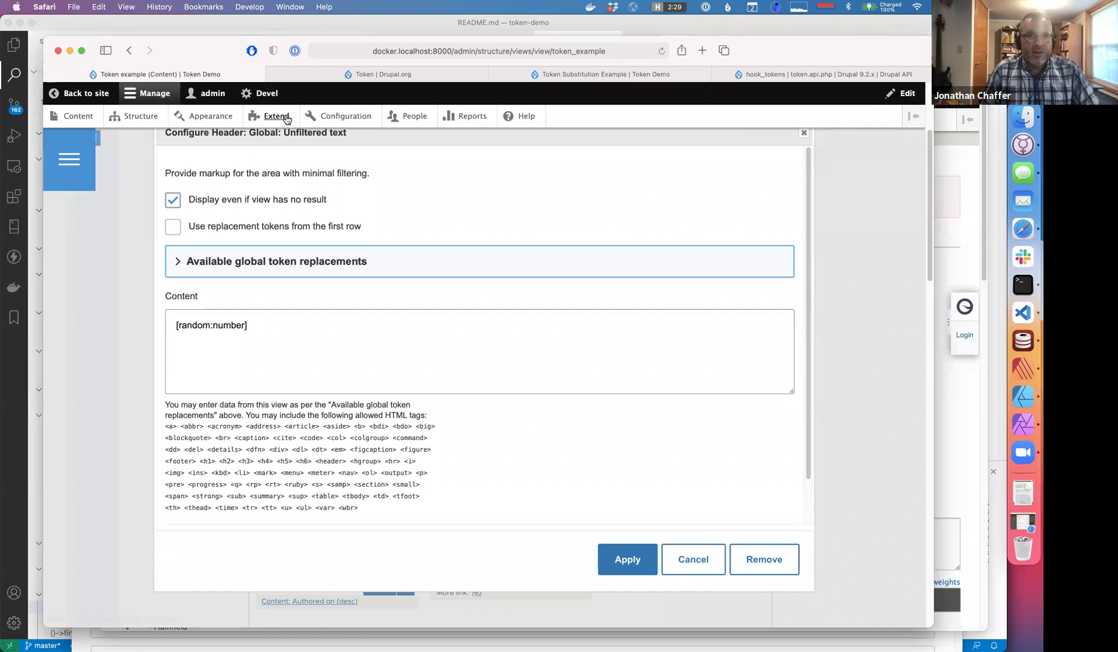
Open the site's Configuration overview and look through its sections for settings pages that could use tokens
left_click(310, 116)
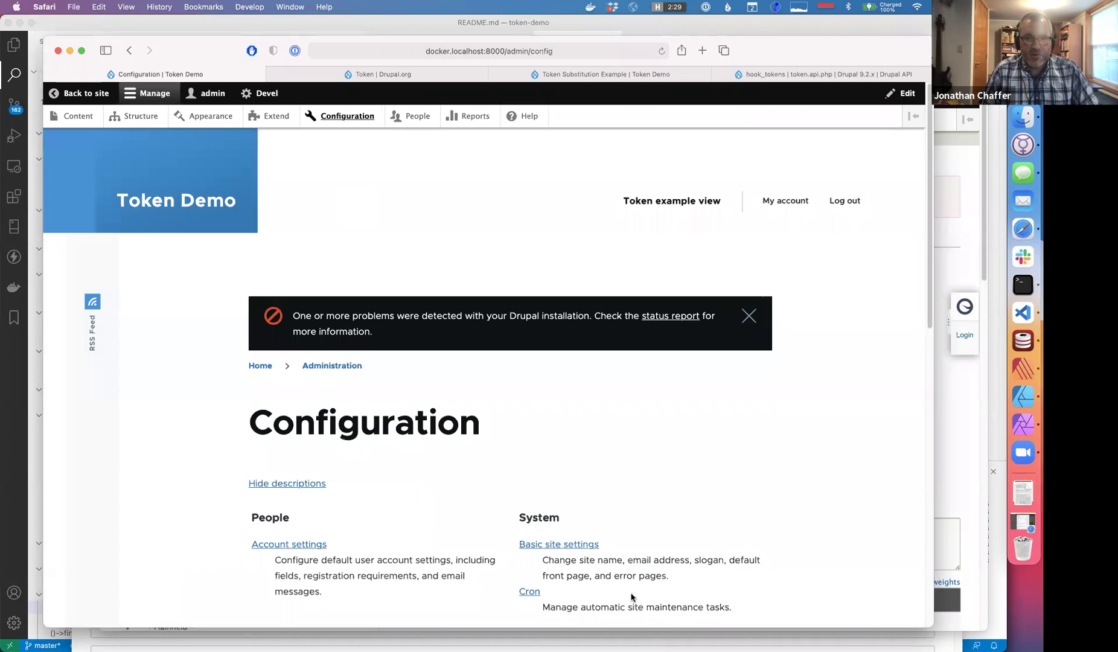
scroll(630, 495, "down", 10)
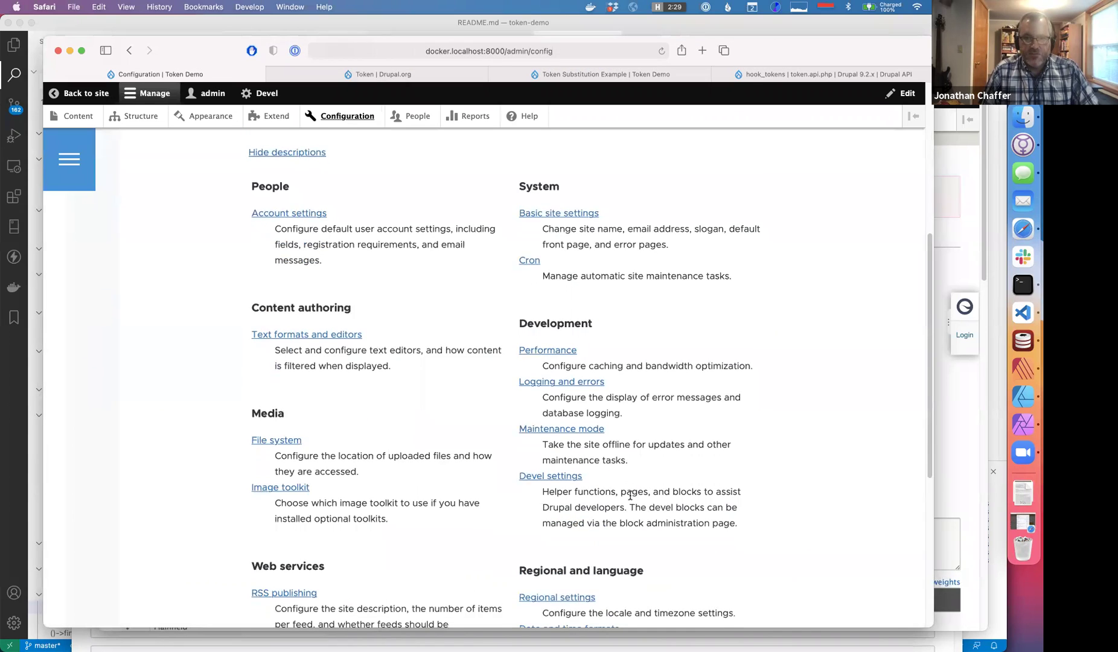
scroll(631, 495, "down", 1)
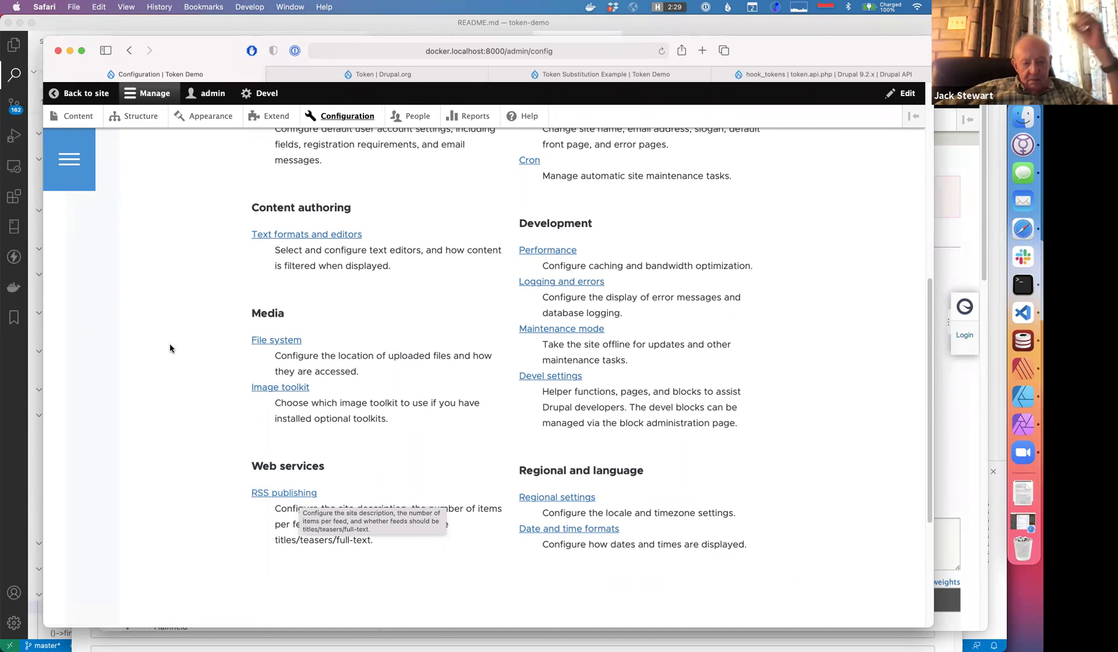
scroll(170, 348, "up", 5)
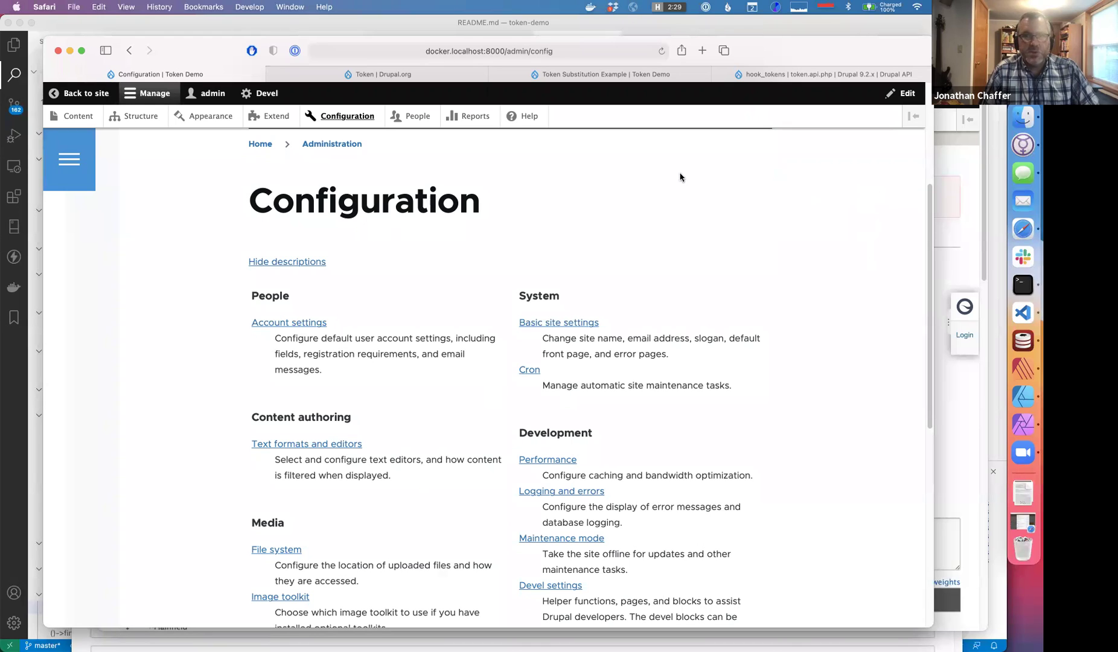
scroll(753, 433, "down", 3)
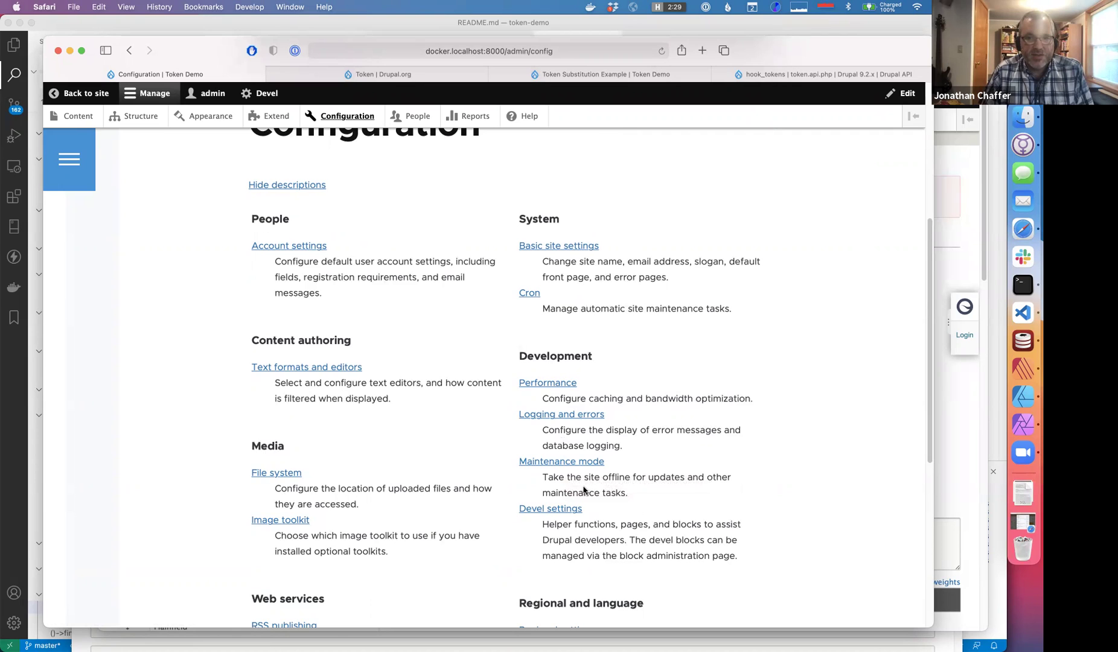
scroll(483, 445, "up", 5)
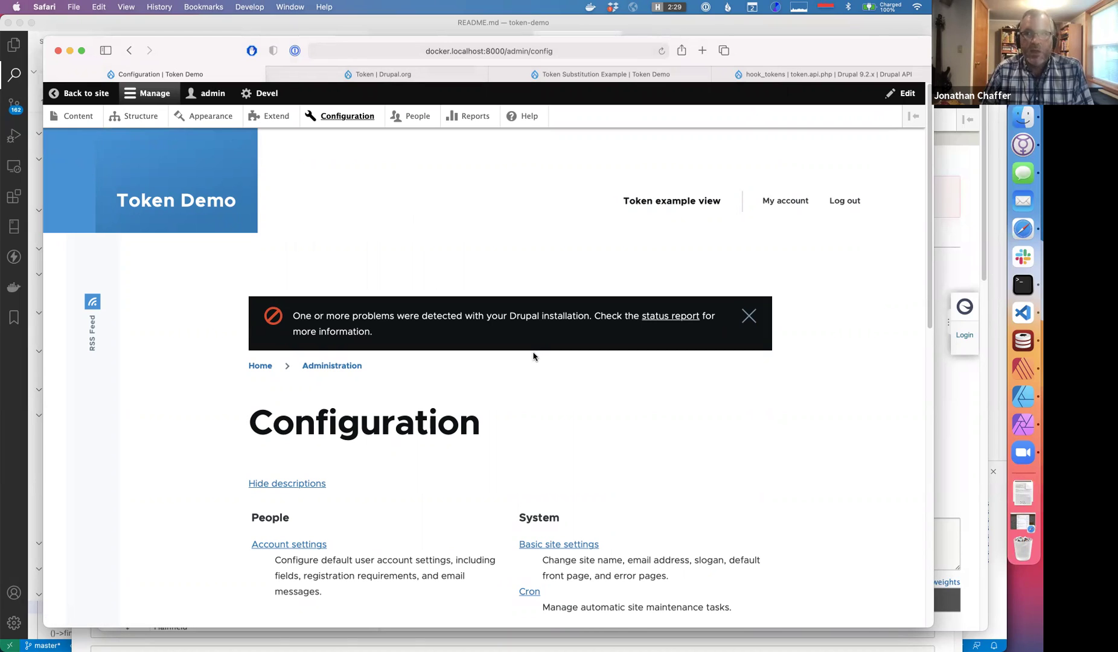
left_click(402, 72)
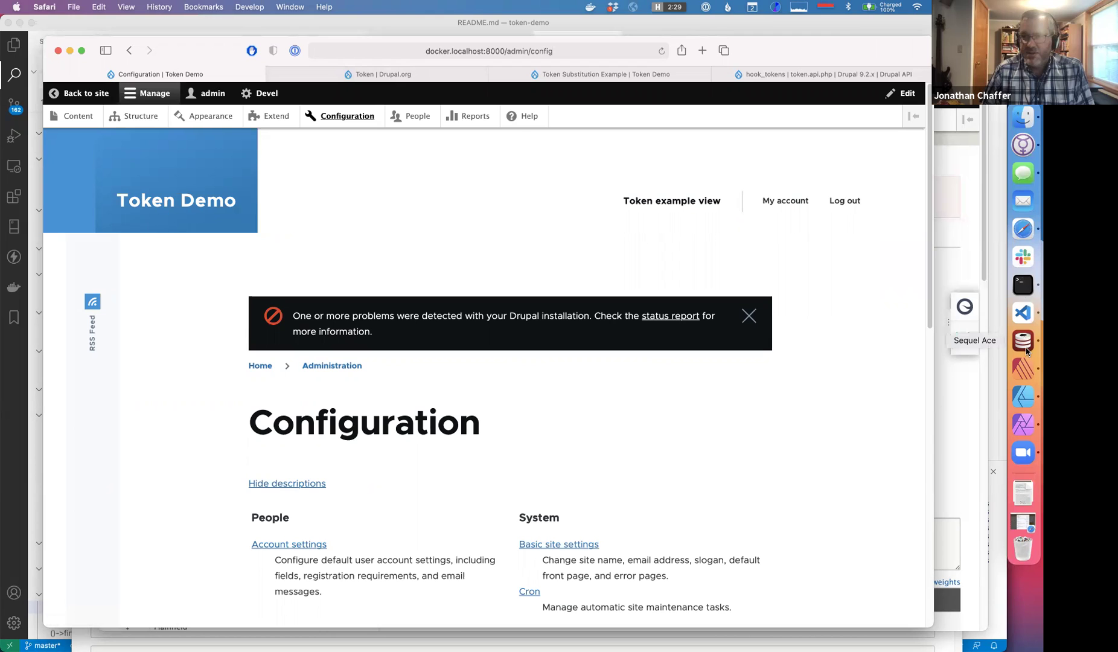
Switch to Visual Studio Code and start a shell in the PHP container with dkr bash
left_click(1025, 314)
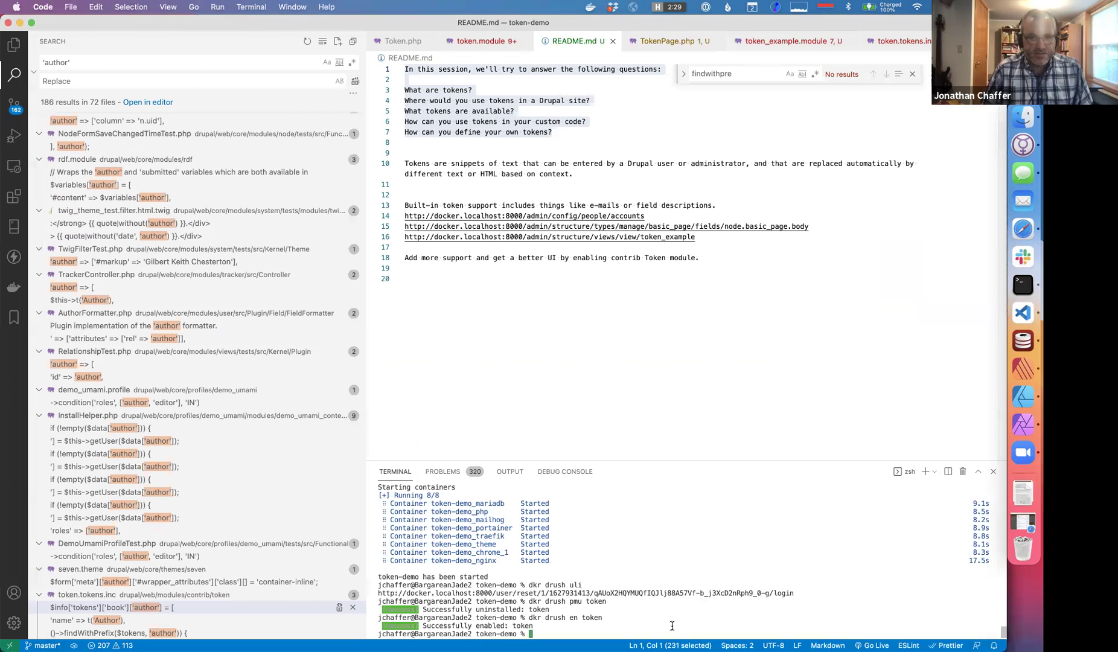
type("dkr bash")
key("Return")
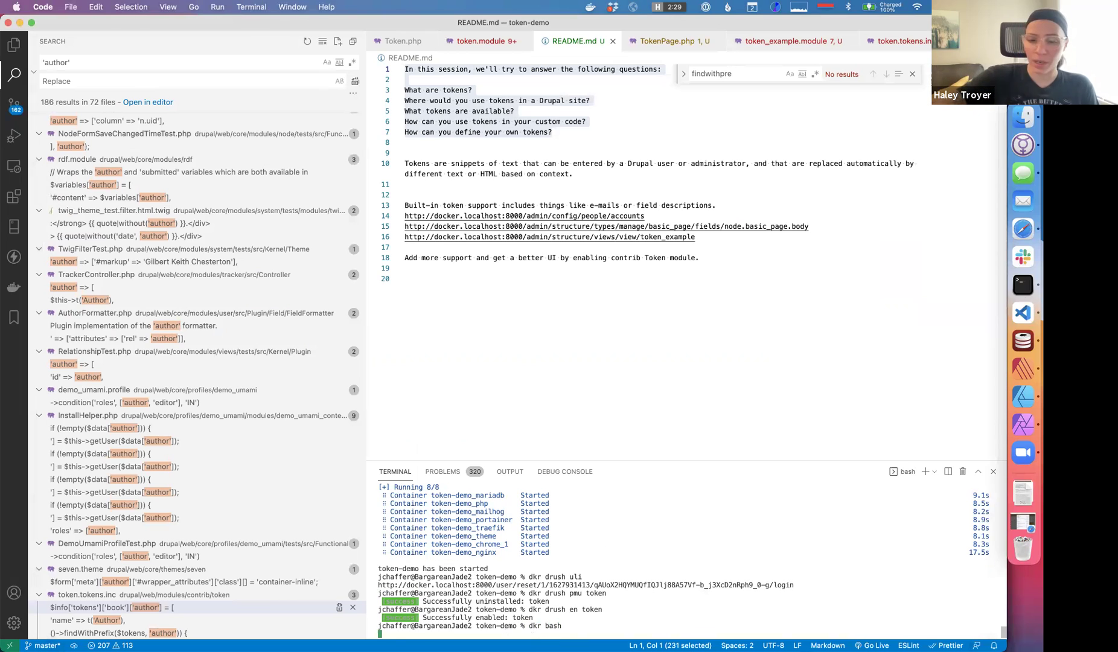
Download the Metatag module with composer require drupal/metatag, and exit the container shell once it finishes
type("compo")
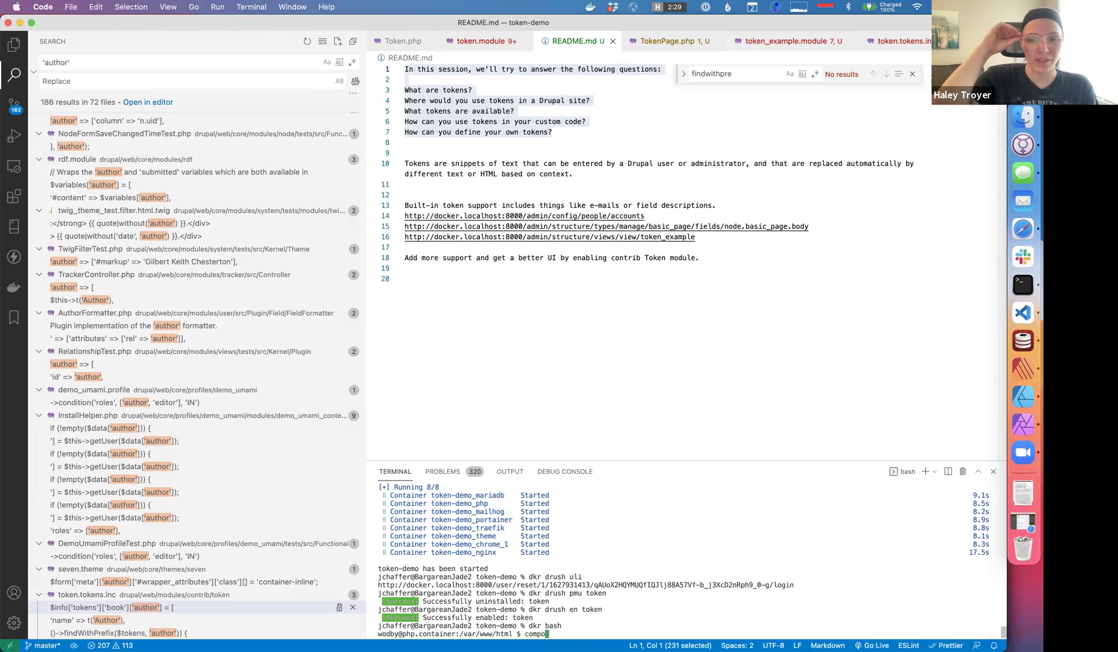
type("ser require d")
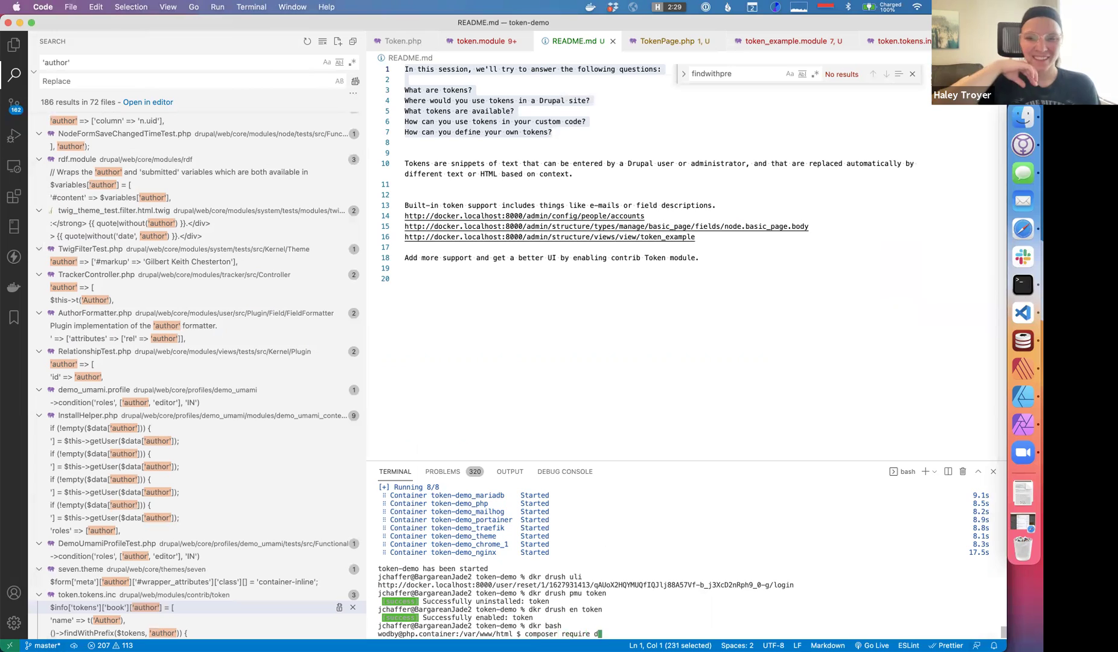
type("rupal/metatag")
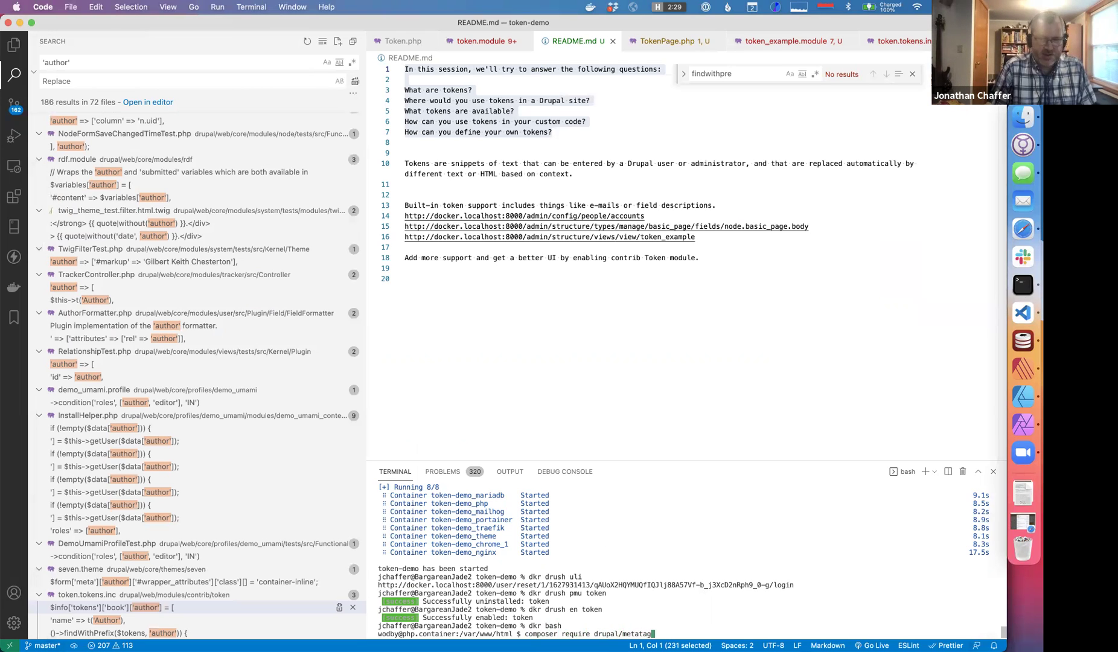
key("Return")
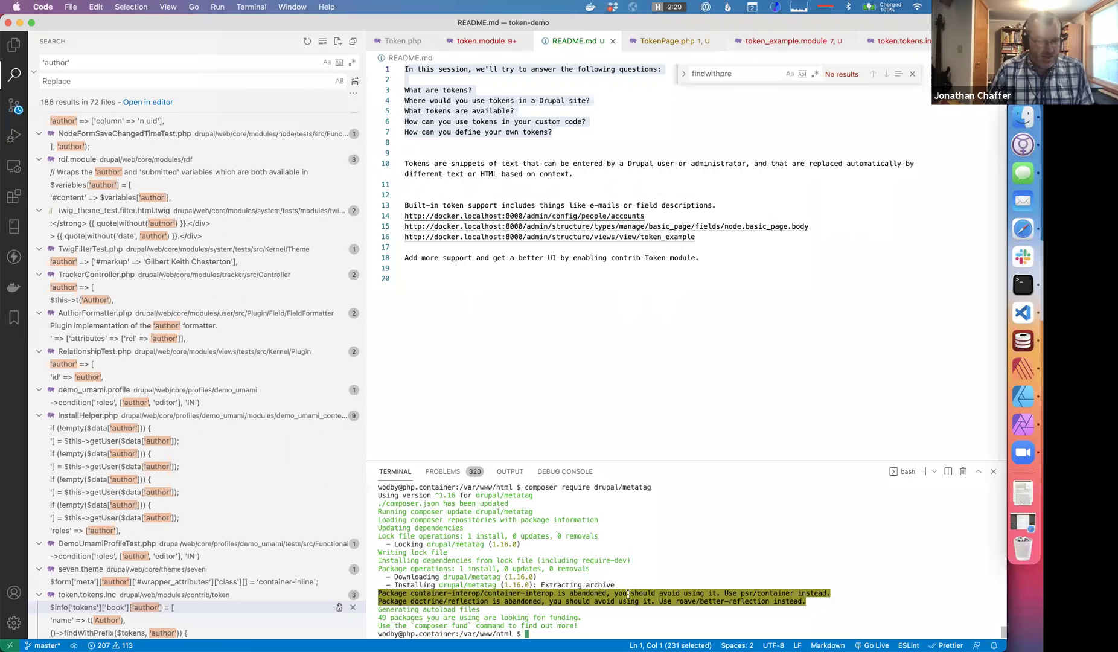
key("ctrl+d")
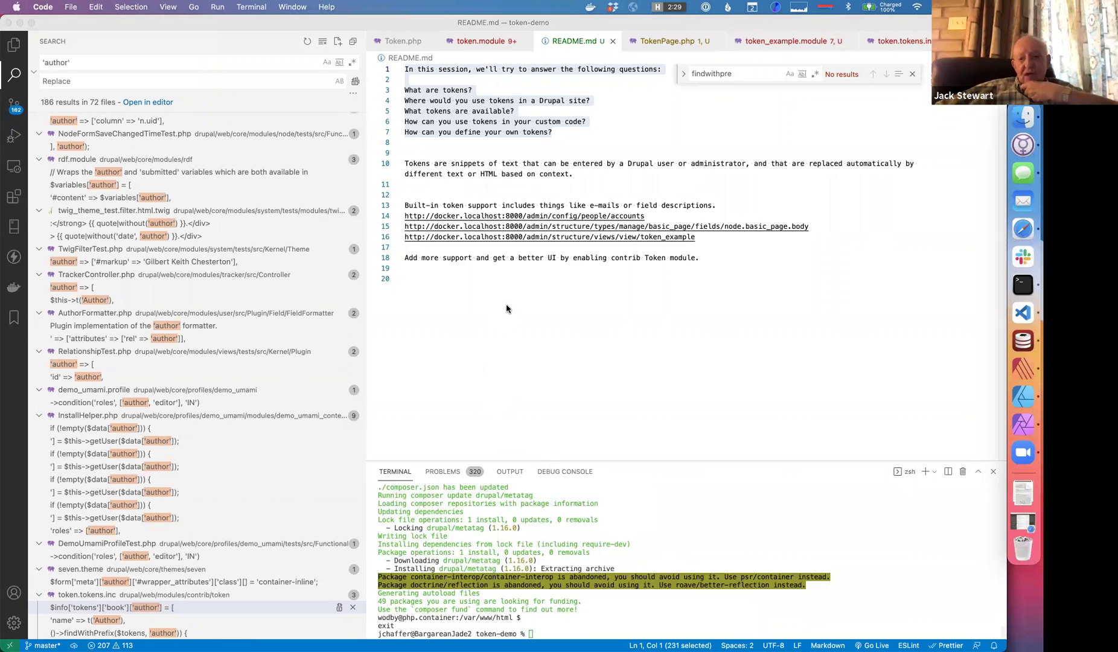
Switch to Safari and enable the Metatag: Facebook module on the site's Extend page, together with the Metatag module it requires
key("super+Tab")
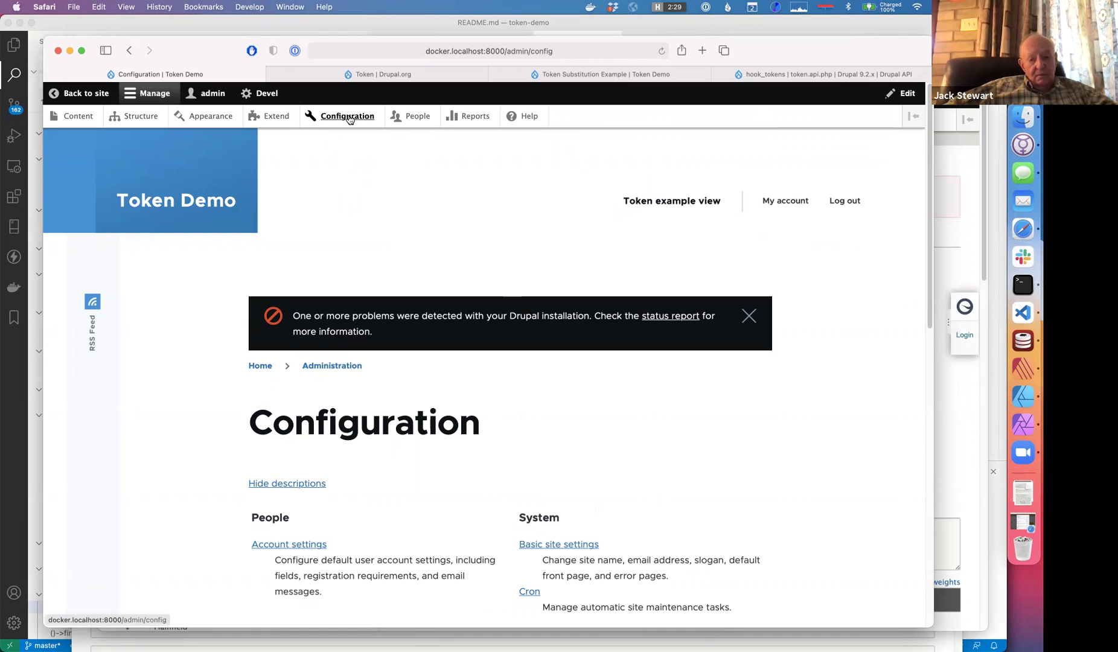
left_click(277, 117)
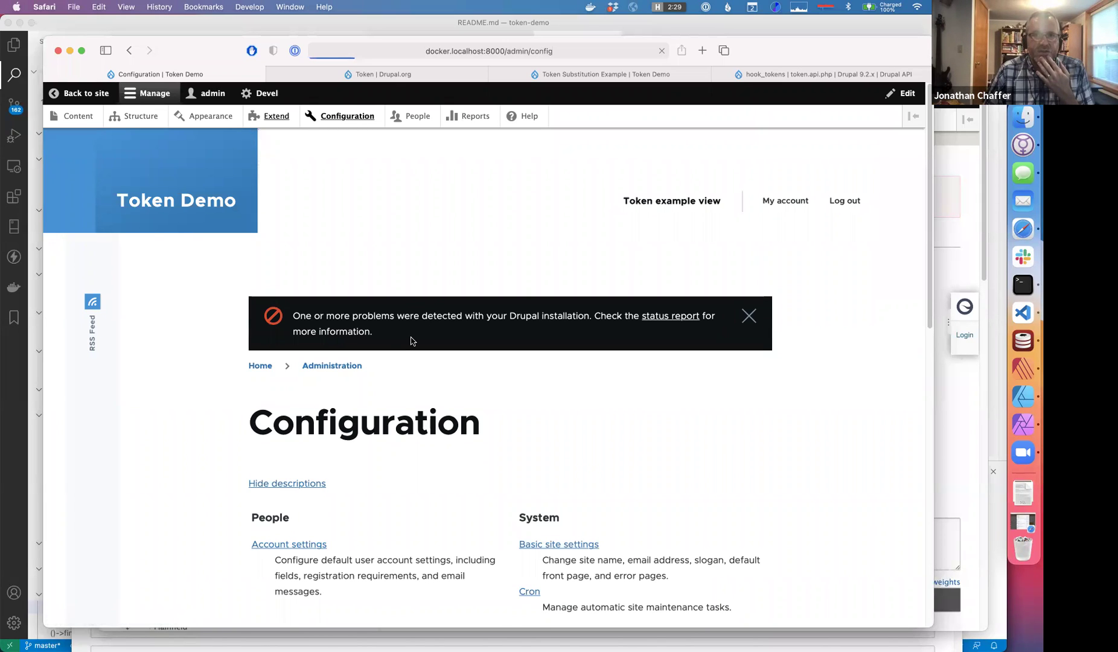
scroll(532, 516, "down", 10)
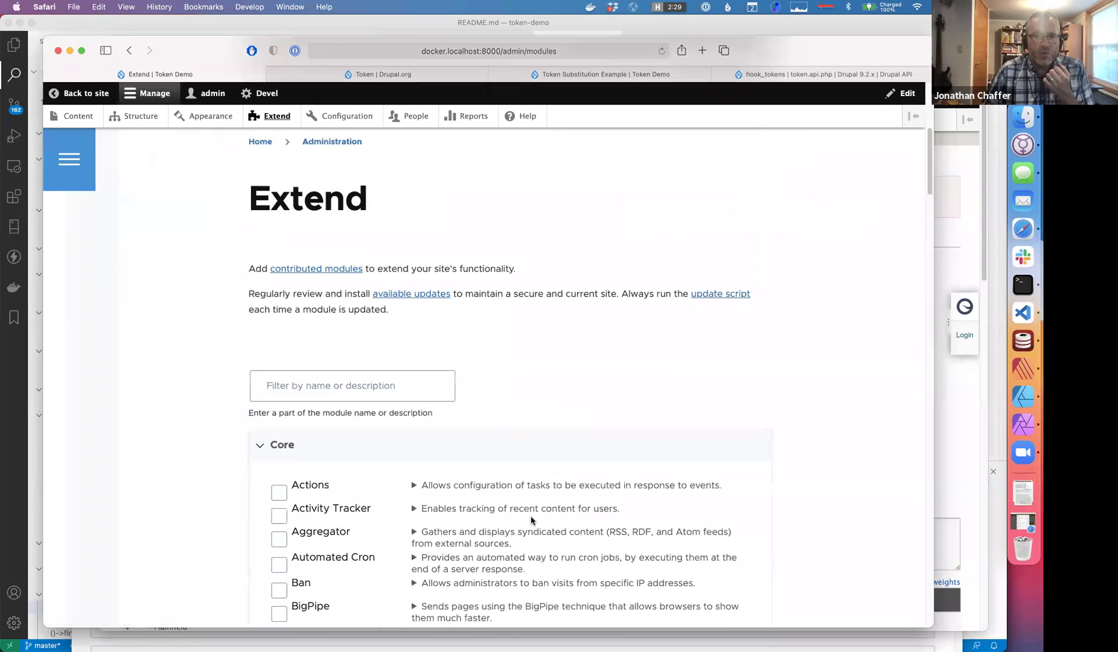
scroll(532, 512, "down", 20)
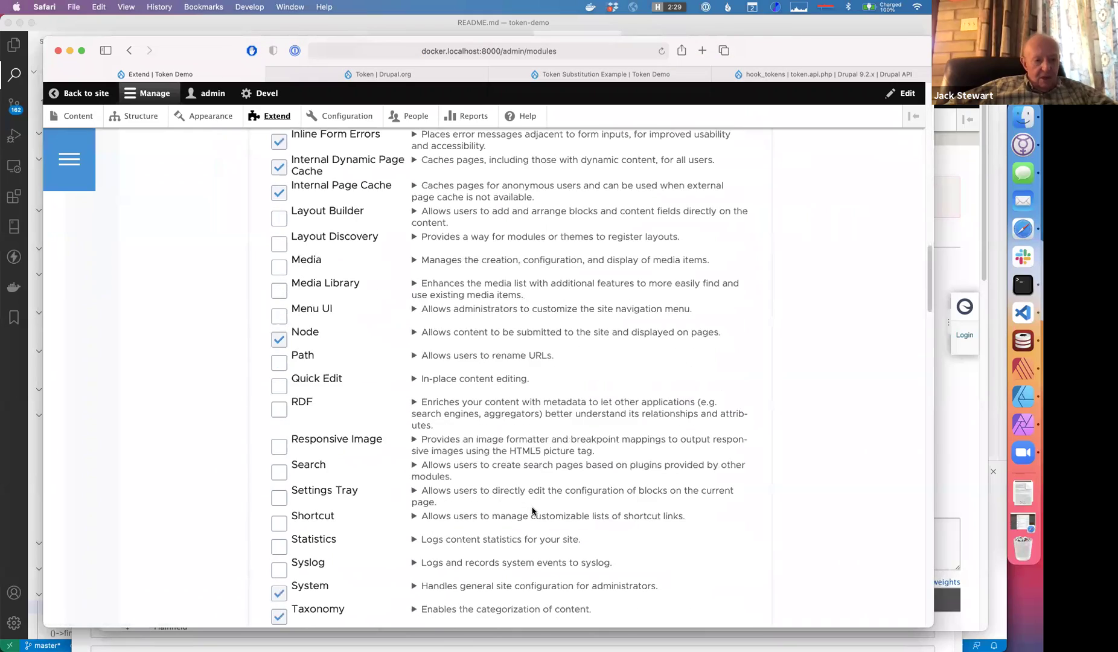
scroll(531, 511, "down", 20)
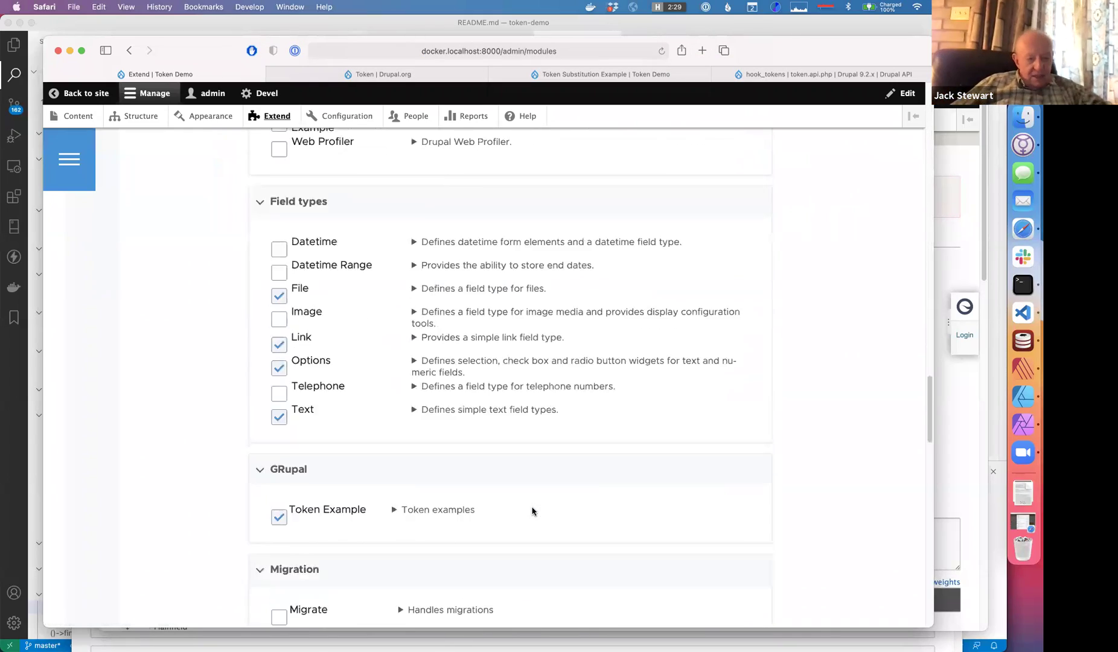
scroll(532, 511, "down", 5)
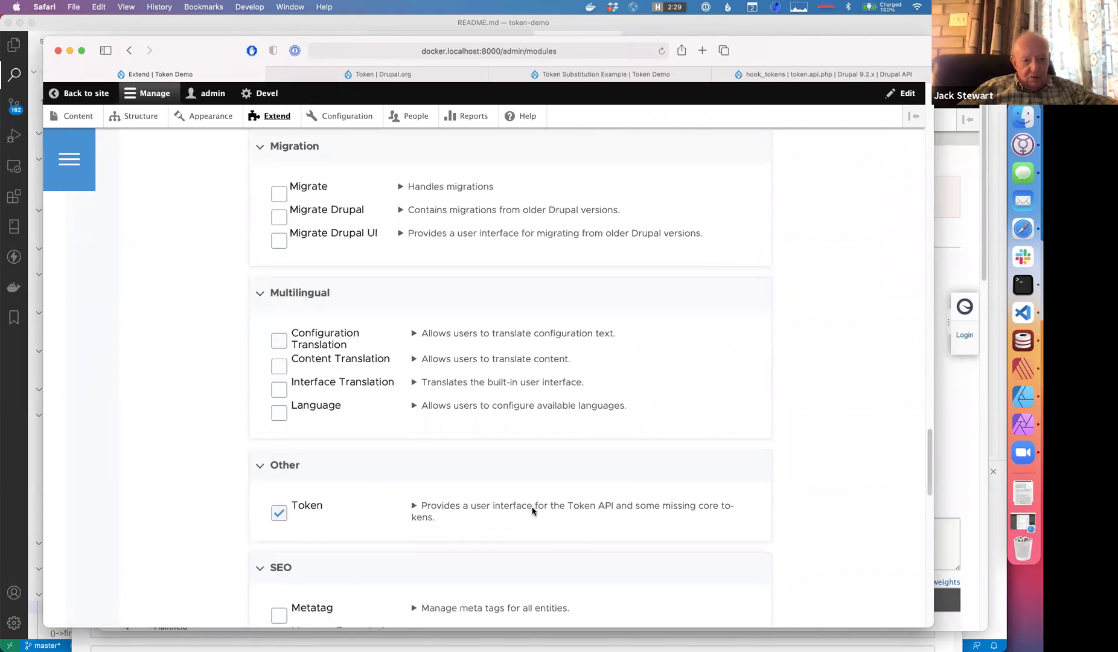
scroll(532, 511, "down", 10)
scroll(532, 511, "down", 5)
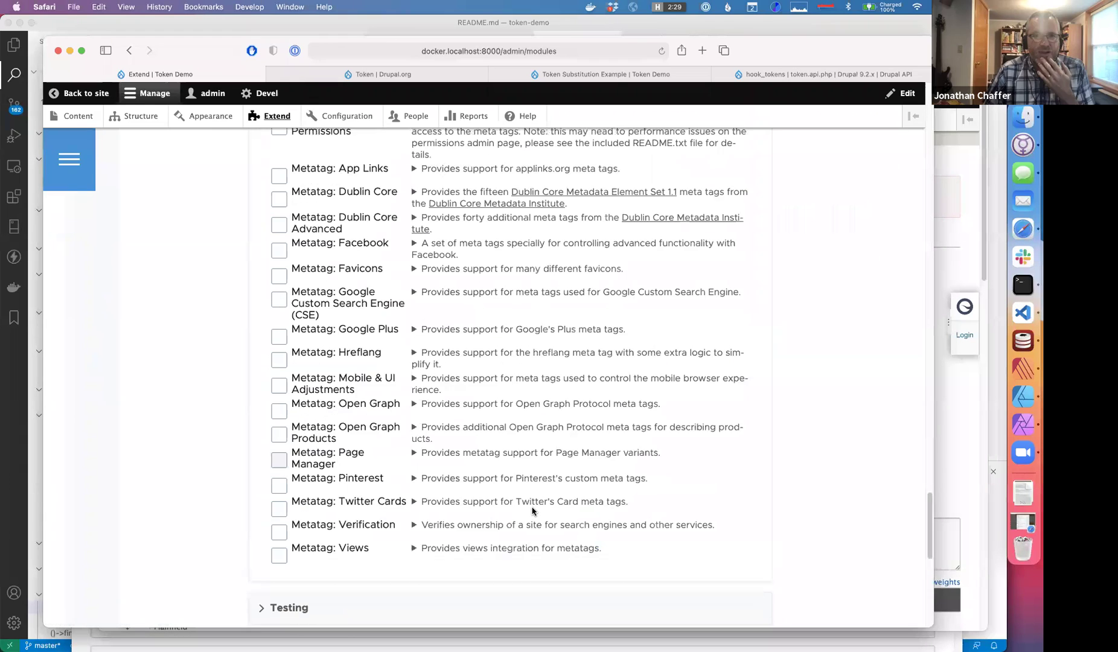
scroll(352, 349, "up", 2)
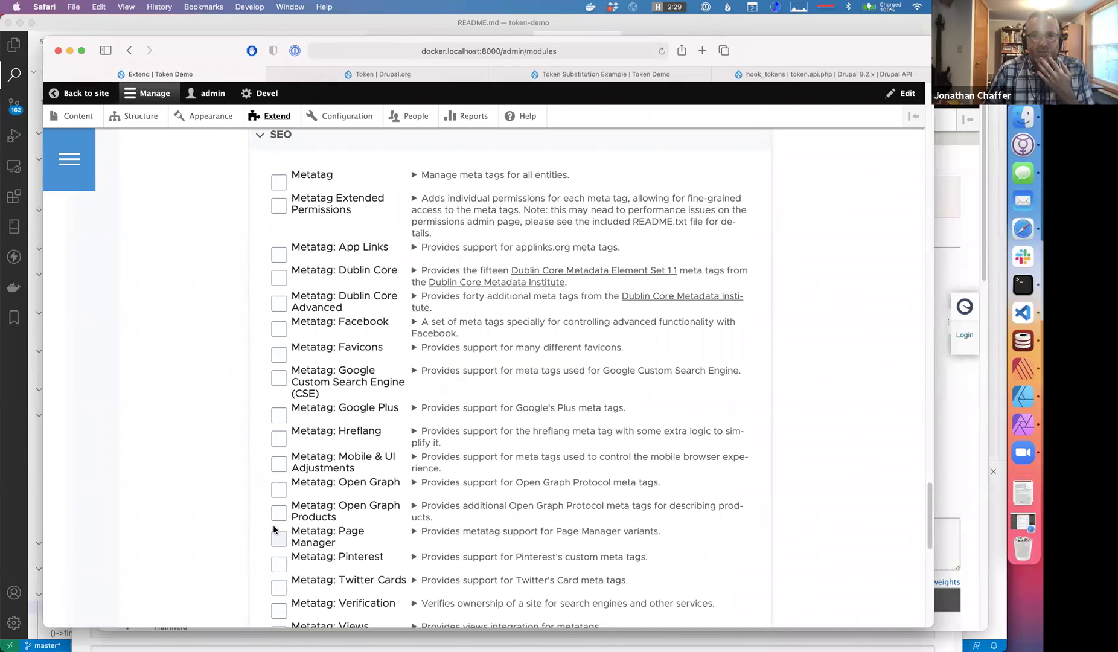
left_click(280, 329)
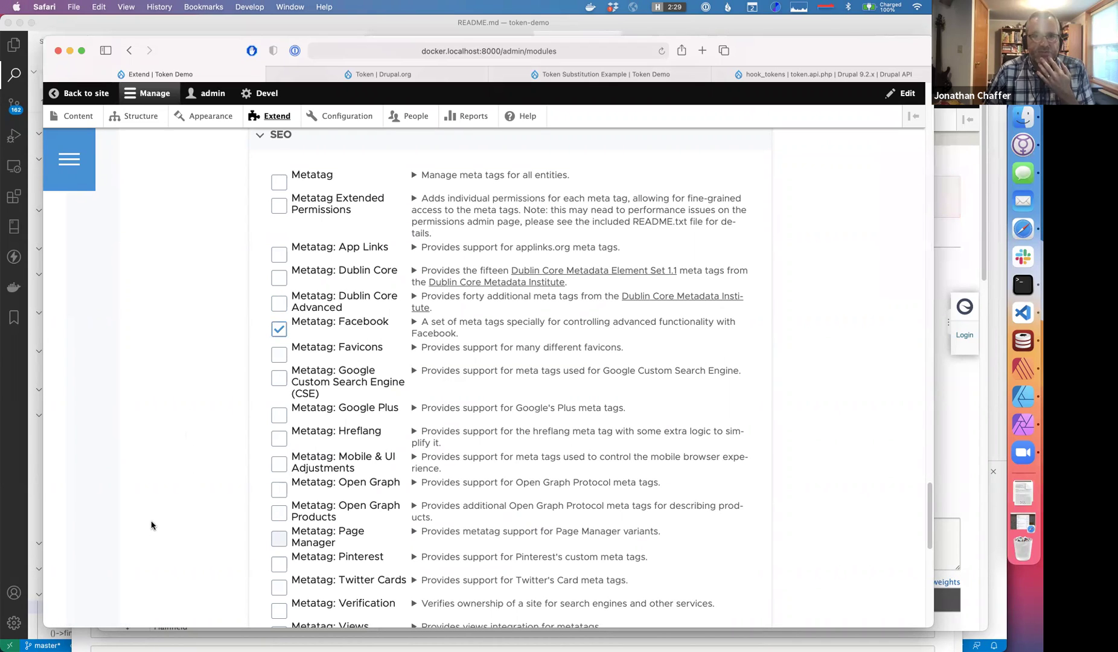
scroll(152, 523, "down", 15)
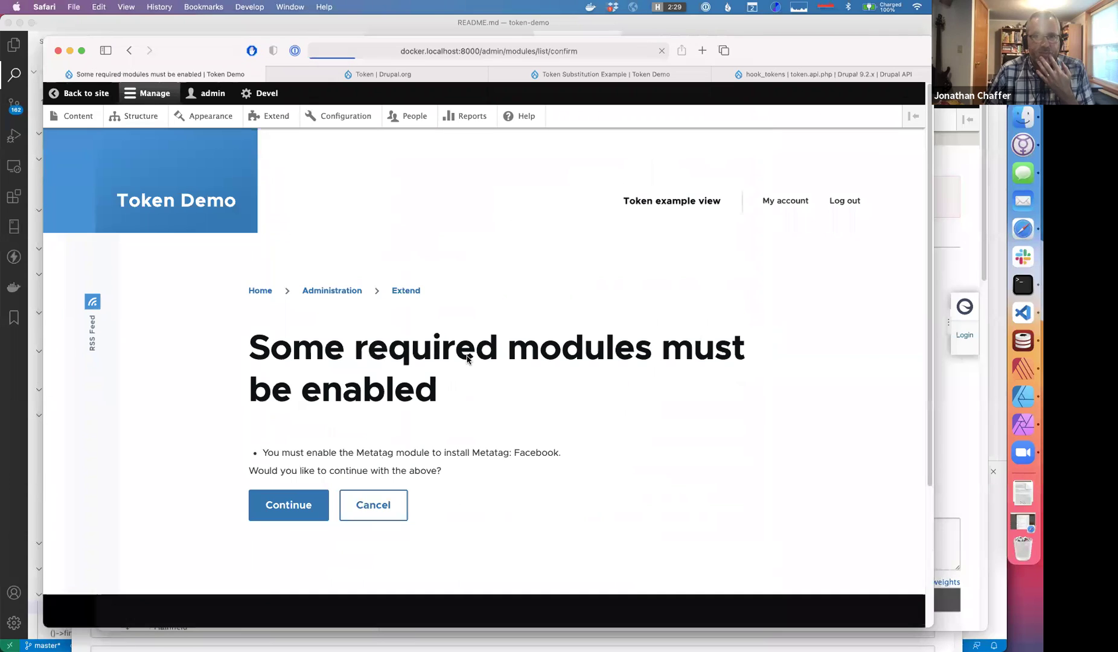
left_click(303, 508)
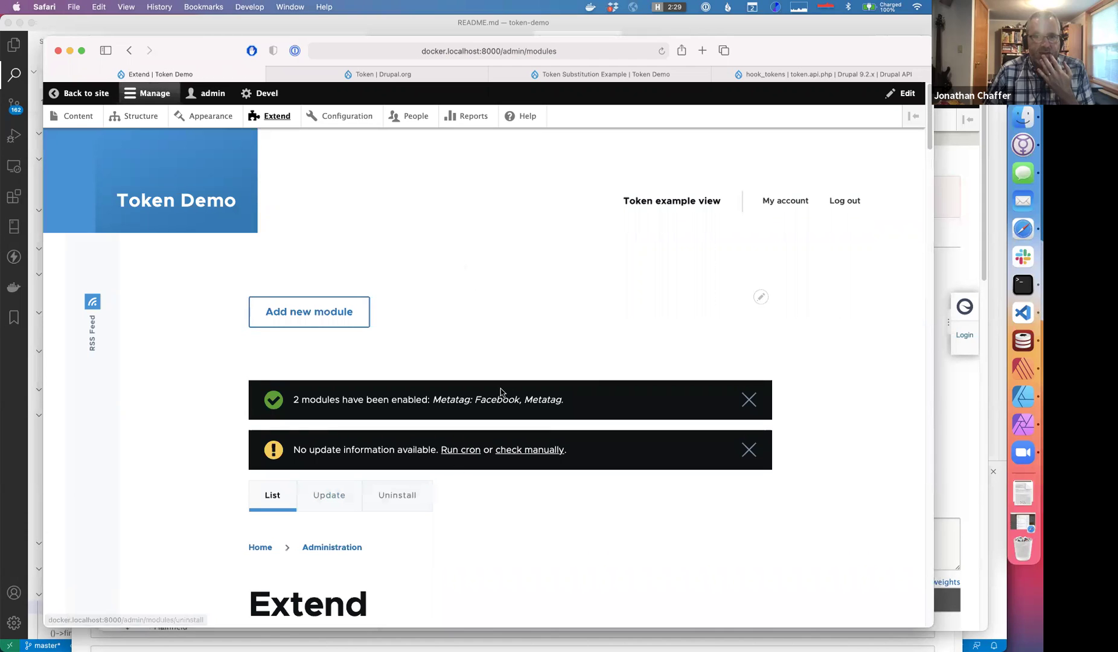
Open the Metatag defaults from the site's Configuration overview and edit the default meta tags for the Content type
left_click(353, 123)
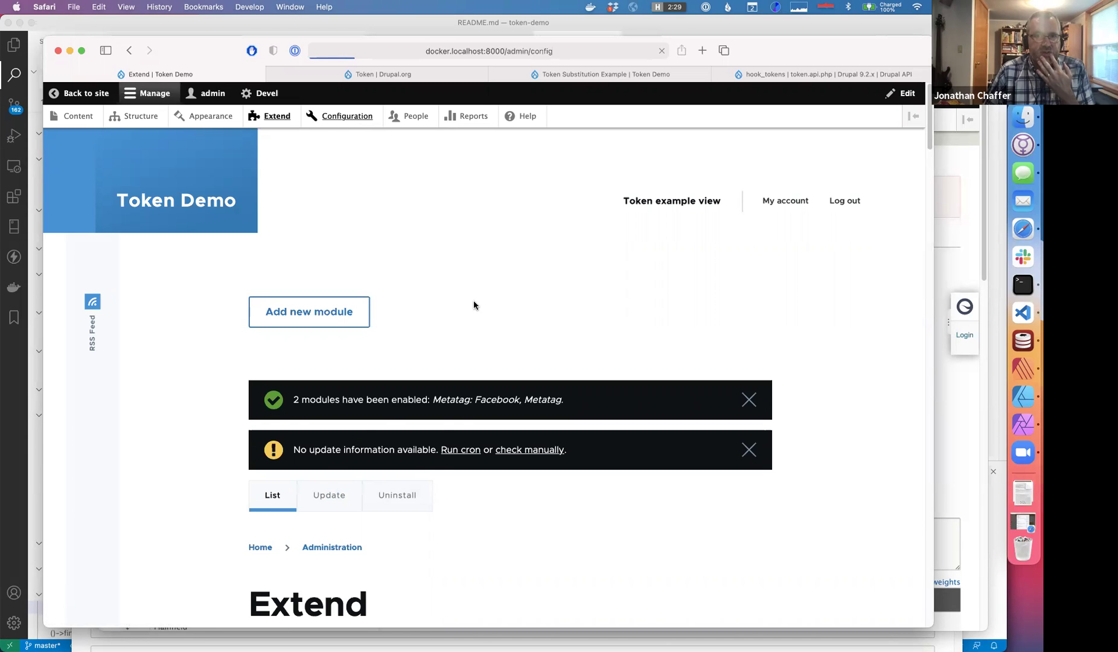
scroll(603, 474, "down", 10)
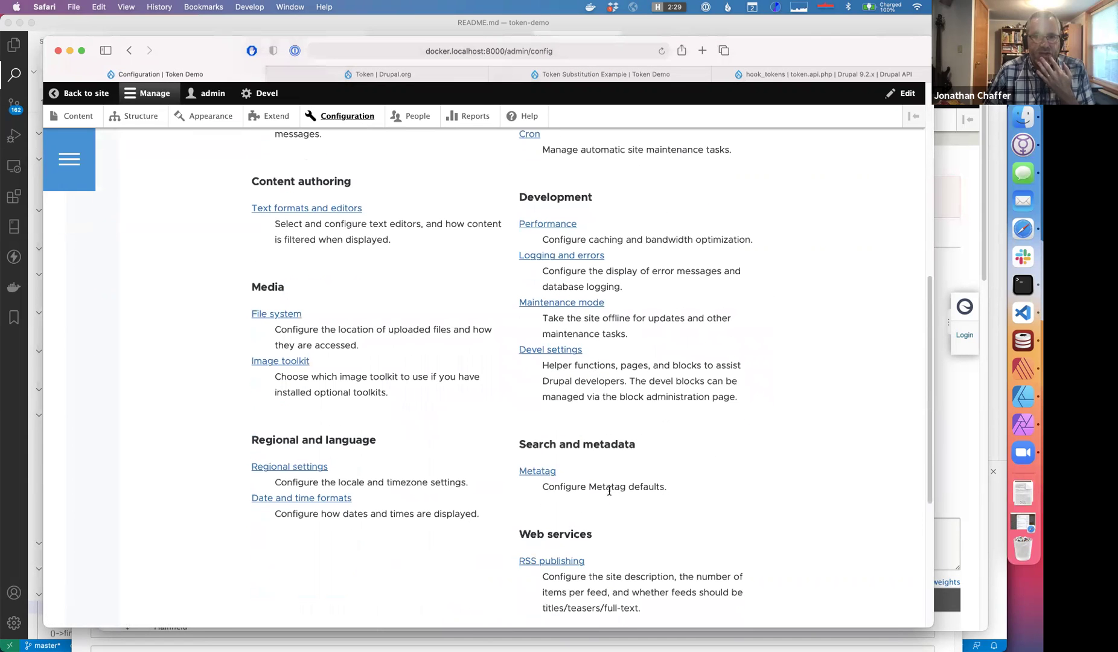
left_click(538, 471)
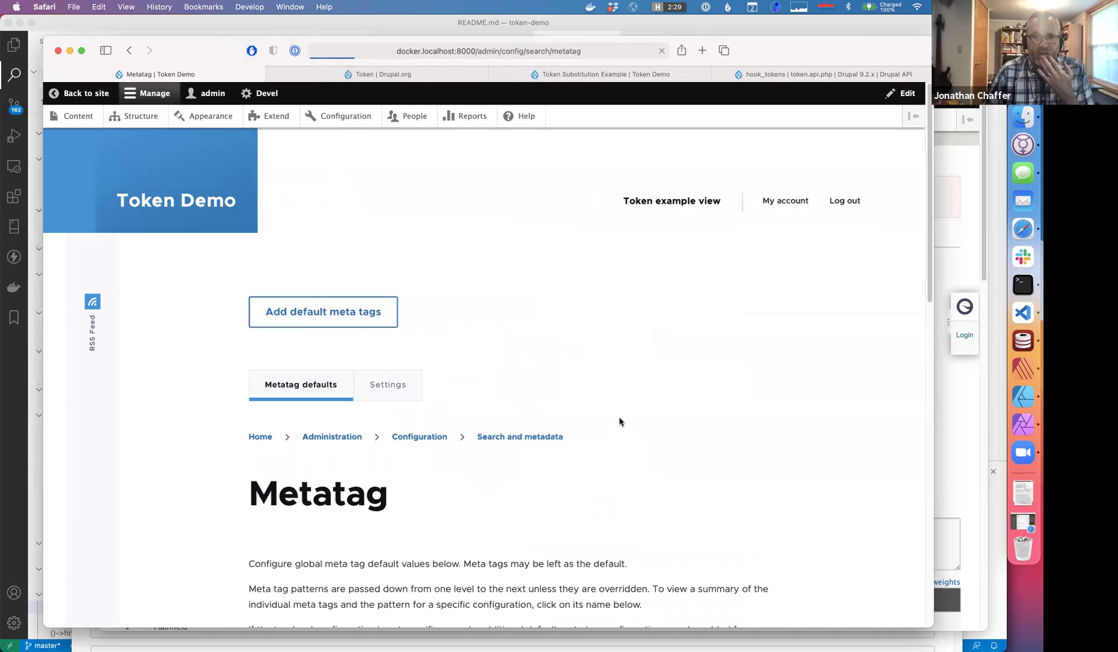
scroll(619, 422, "down", 8)
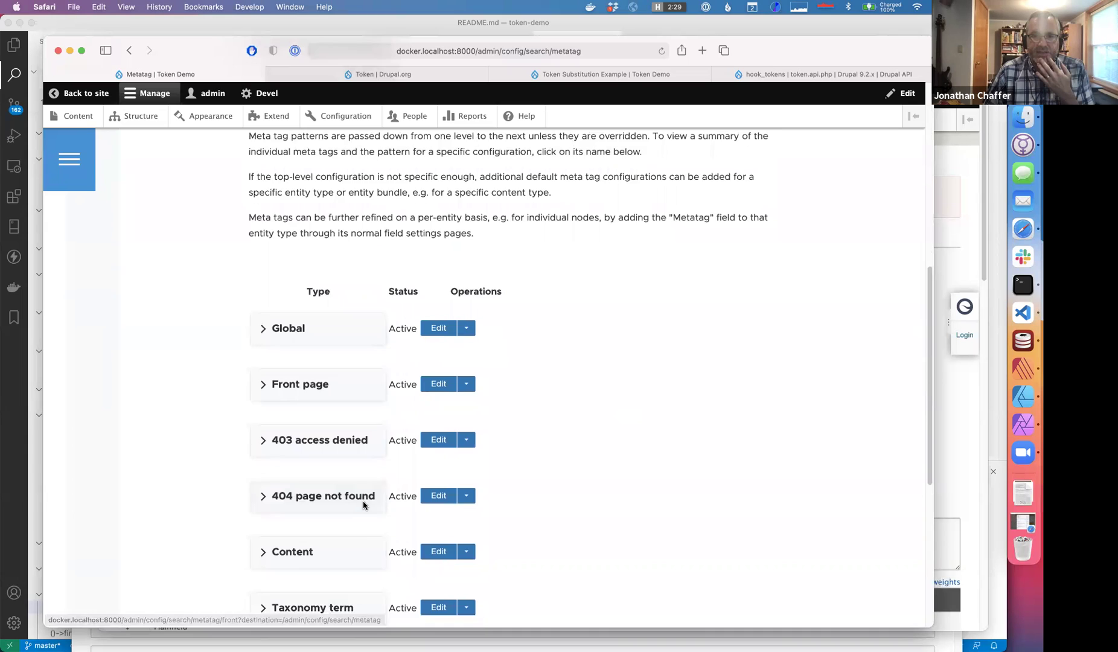
scroll(366, 489, "down", 3)
left_click(450, 461)
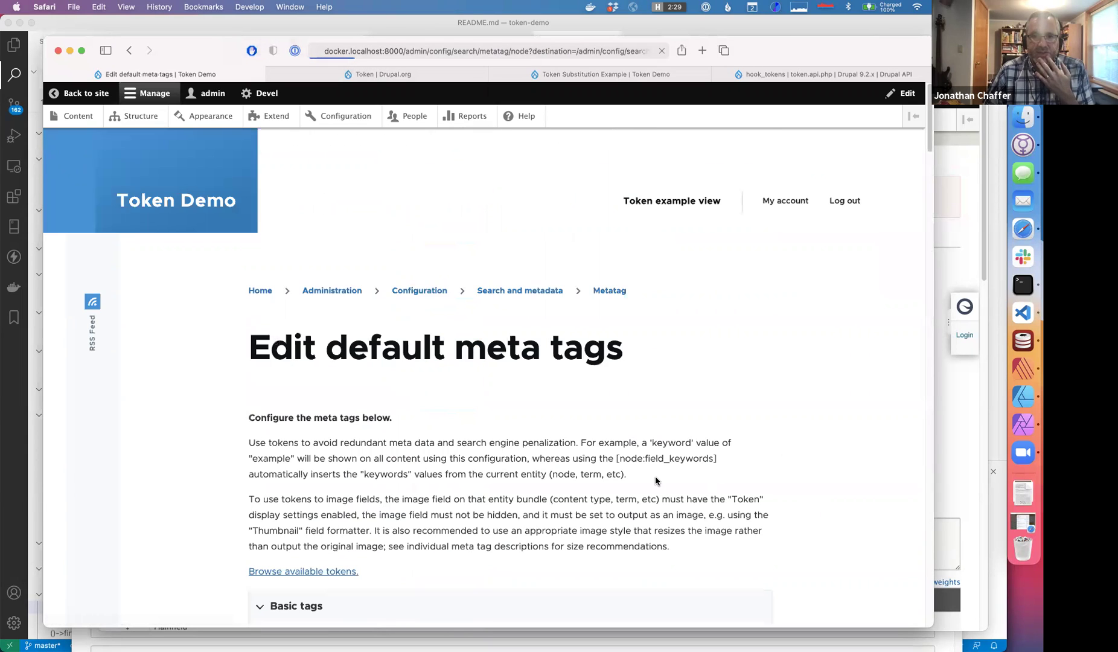
Examine the tokens in the Page title and Description fields, and look through the remaining basic and advanced meta tags
scroll(656, 479, "down", 5)
scroll(657, 477, "down", 2)
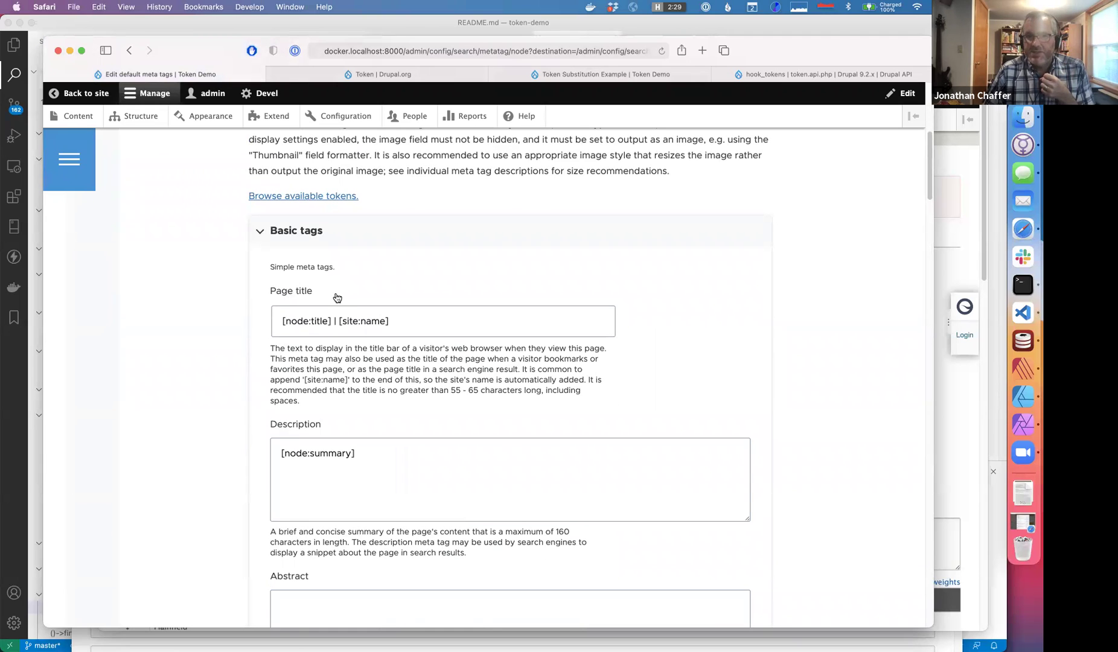
left_click_drag(280, 322, 427, 323)
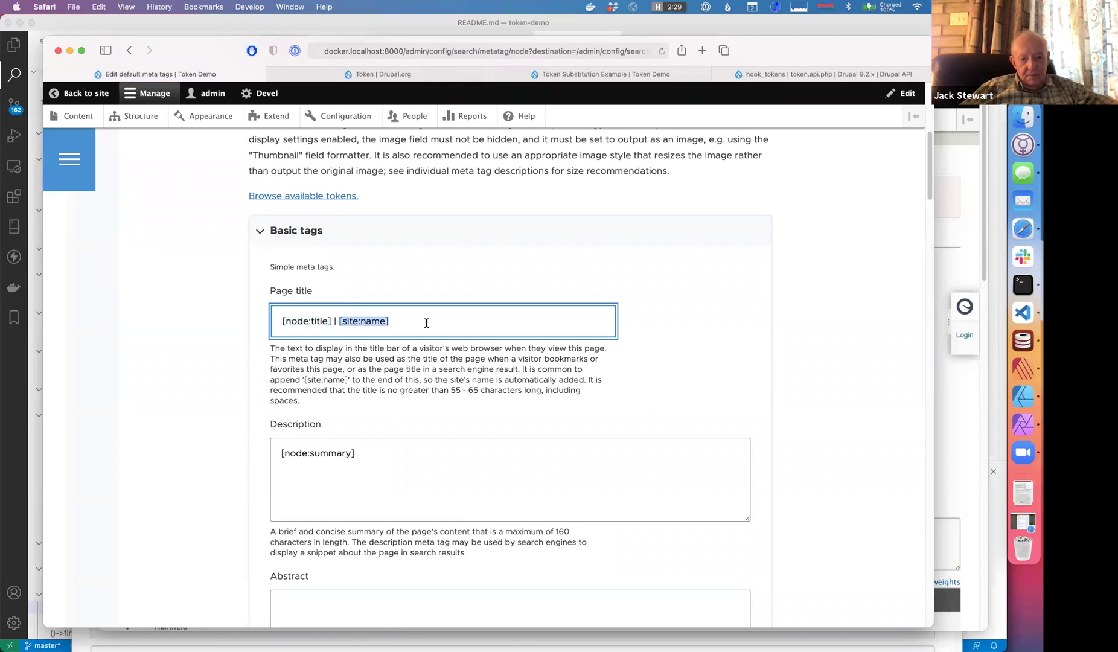
left_click(426, 323)
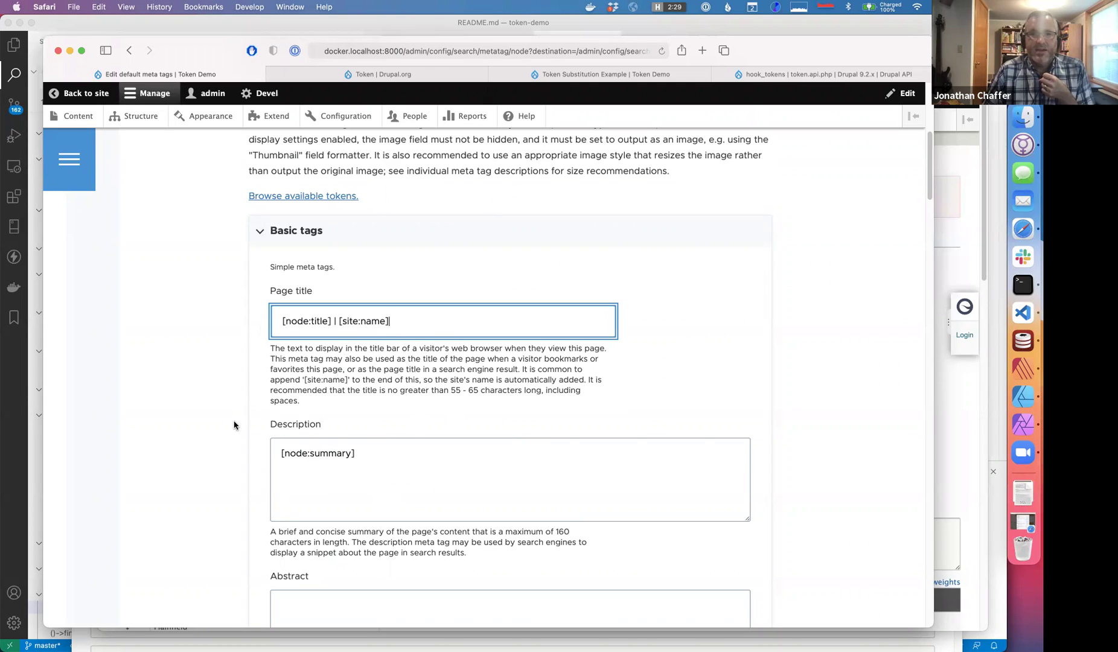
scroll(235, 424, "down", 4)
scroll(235, 424, "down", 4)
scroll(237, 424, "up", 6)
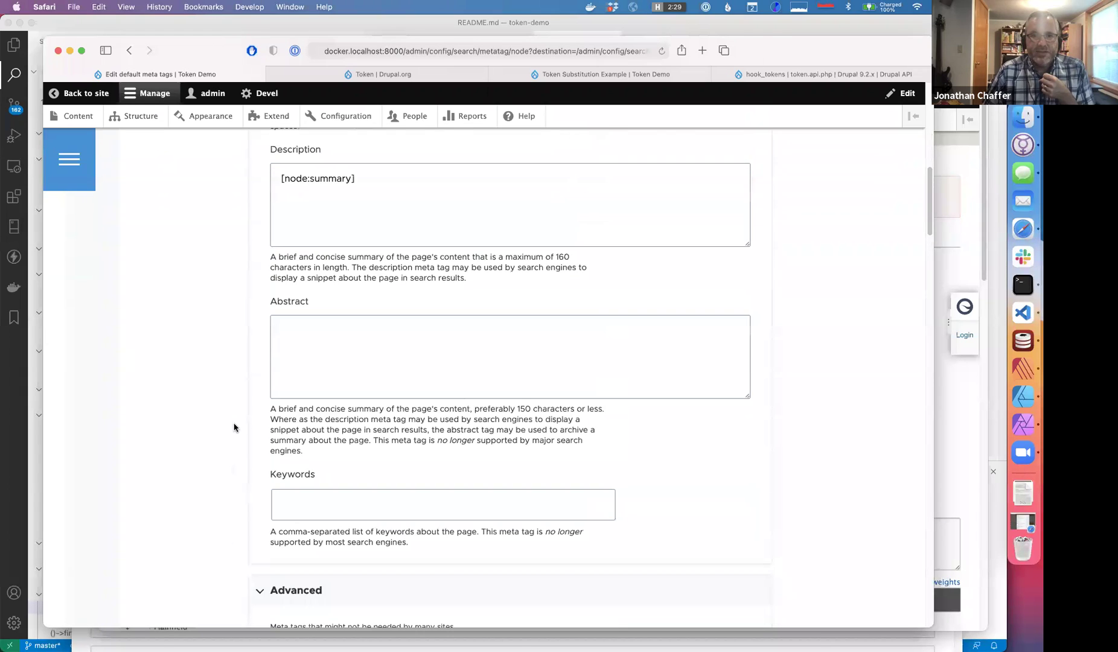
scroll(244, 418, "down", 5)
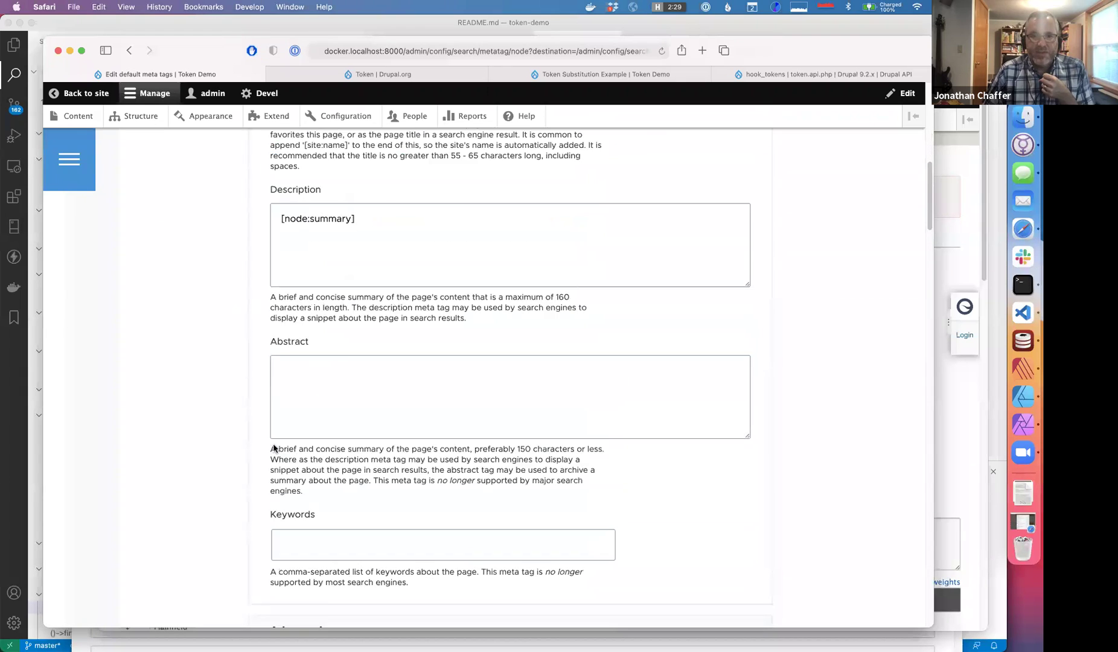
left_click(383, 311)
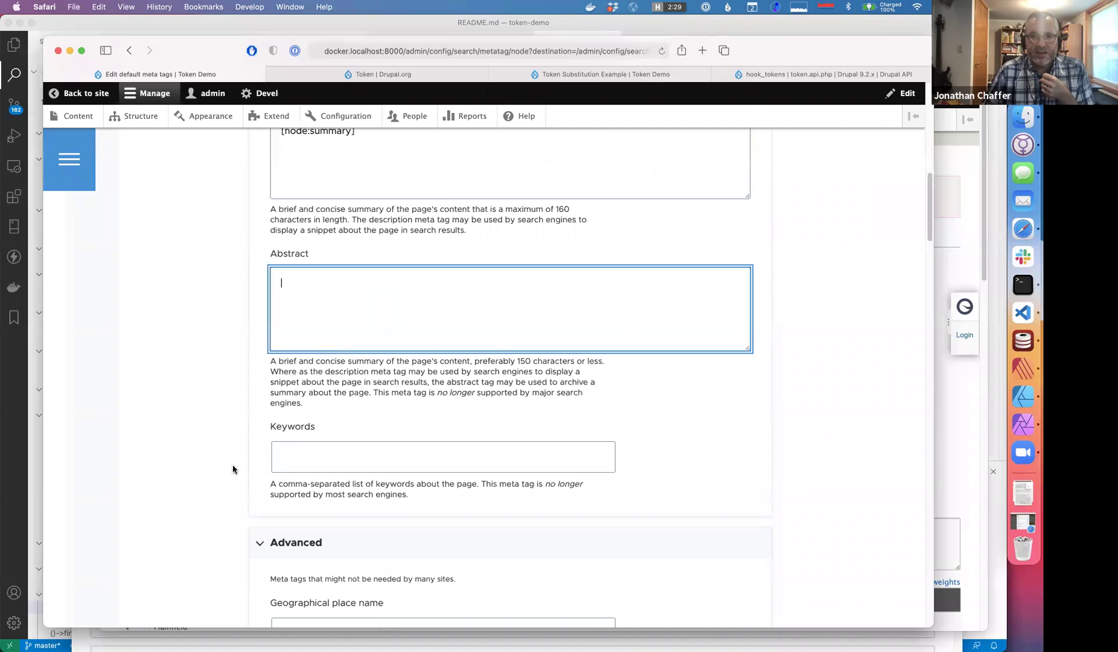
scroll(771, 469, "down", 20)
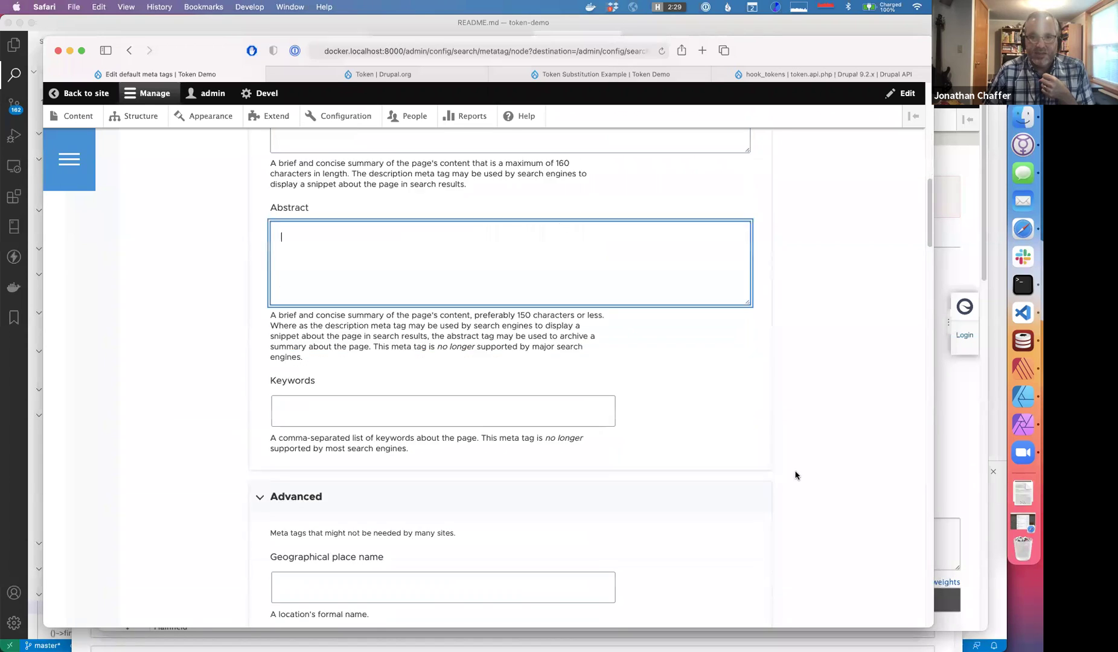
scroll(795, 475, "down", 15)
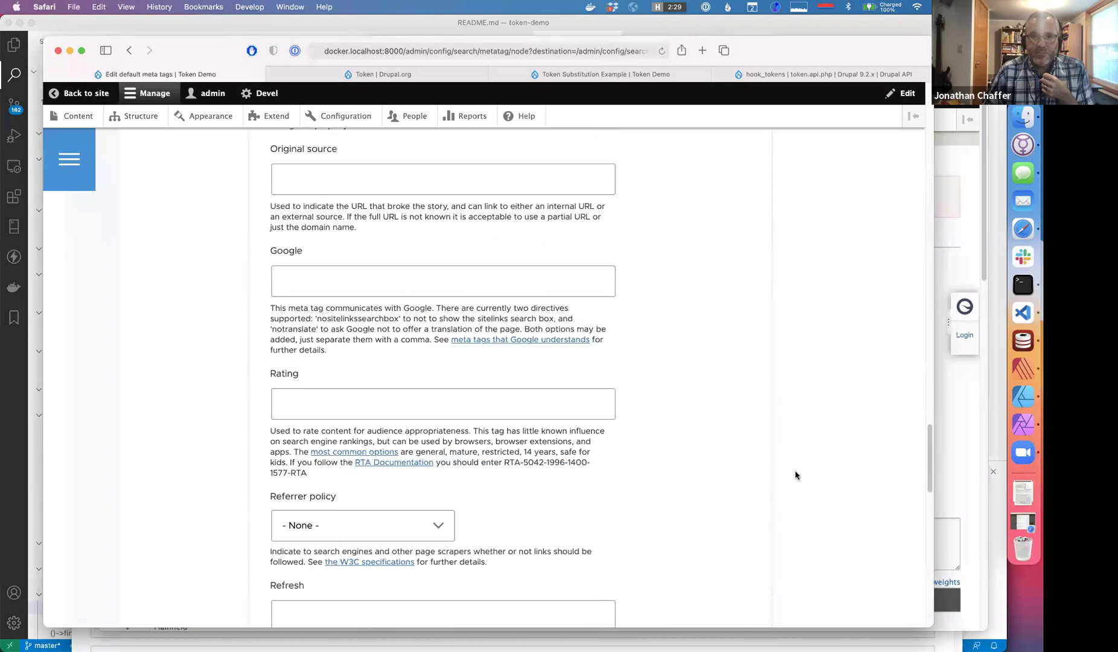
scroll(795, 475, "down", 5)
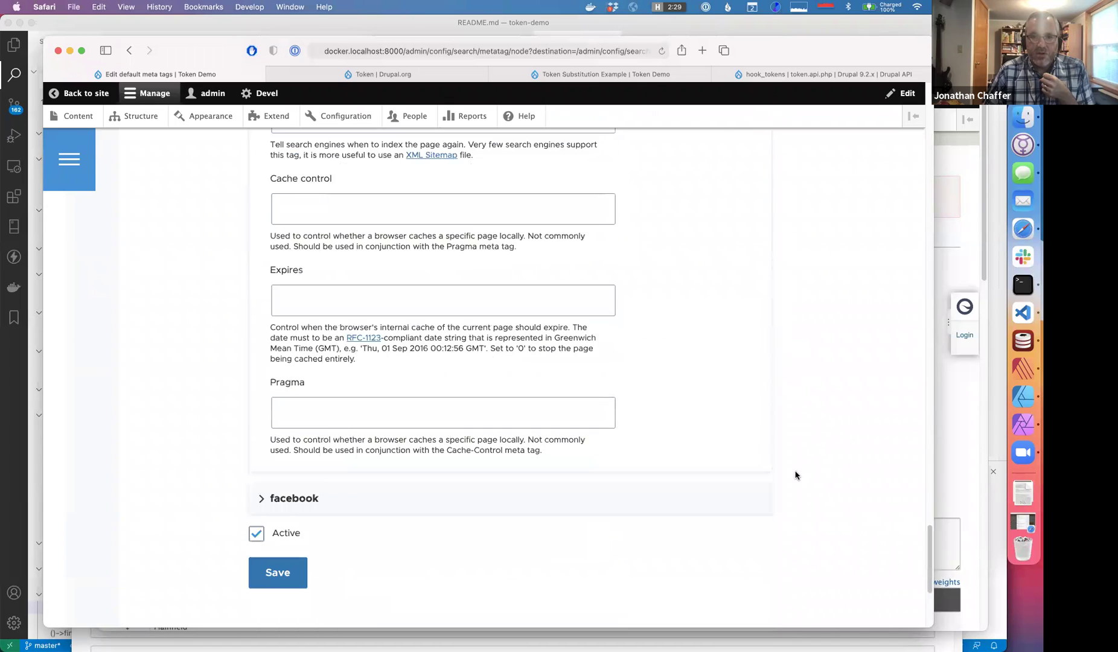
scroll(795, 476, "up", 18)
scroll(795, 478, "up", 20)
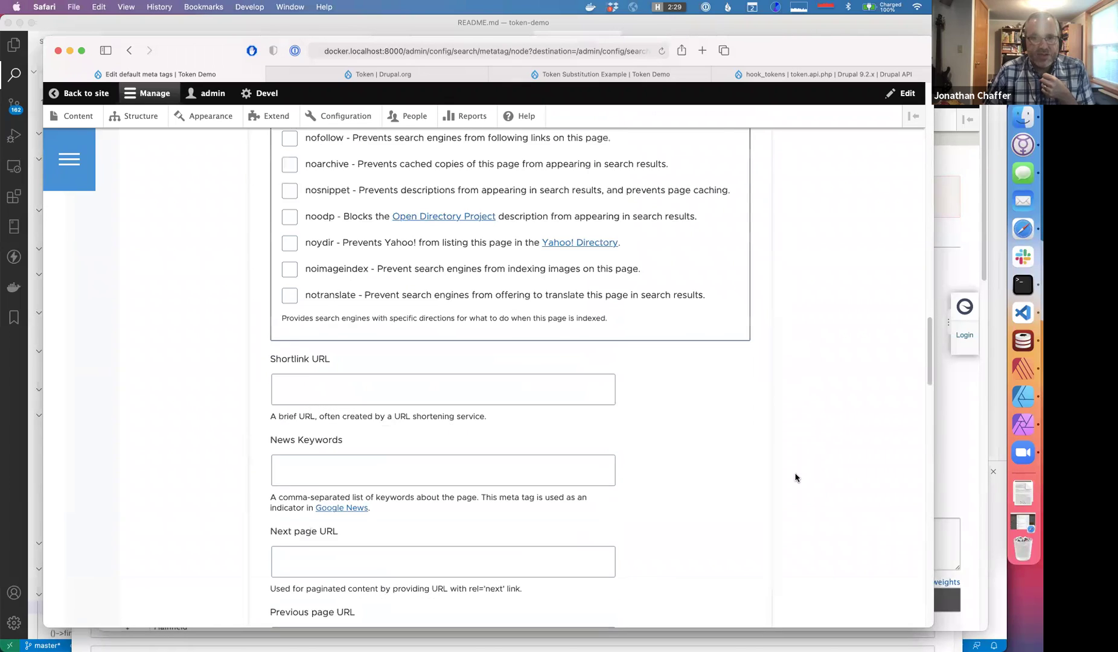
scroll(795, 478, "up", 10)
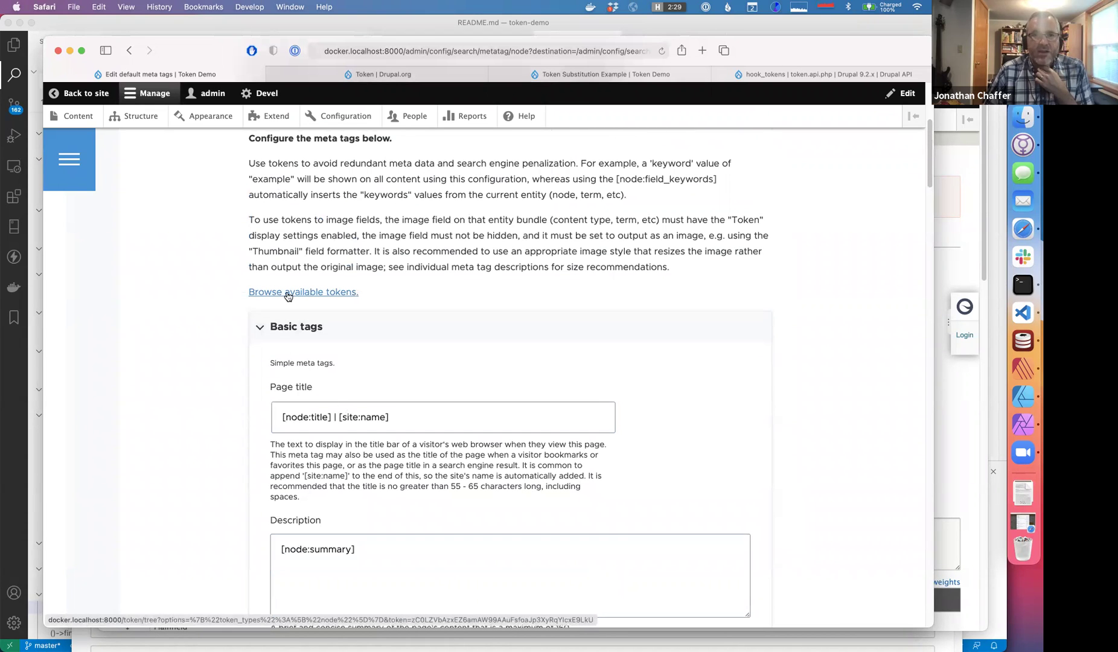
Append | and the [node:author] token from the available Nodes tokens to the Page title, and save the default meta tags
scroll(517, 351, "down", 2)
left_click(423, 297)
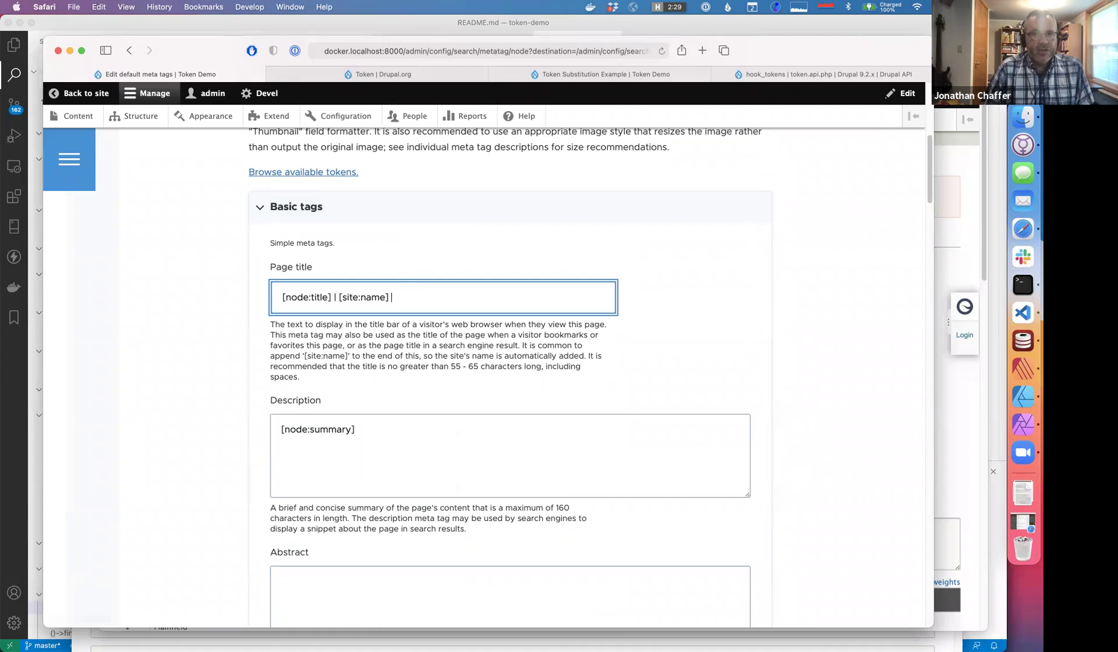
type("|")
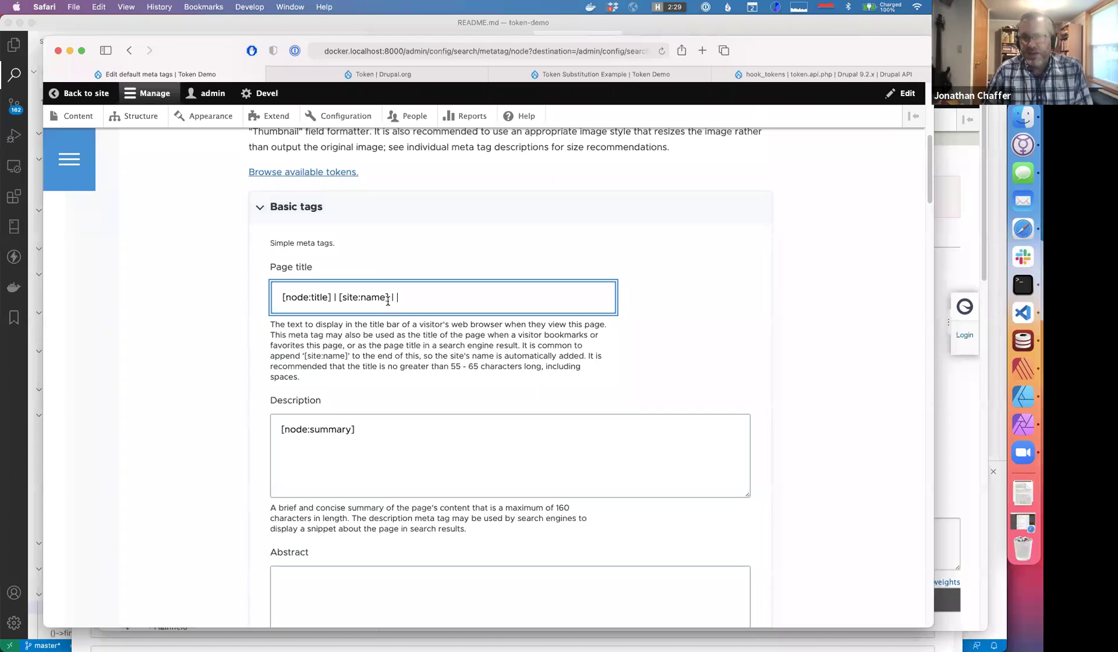
left_click(307, 174)
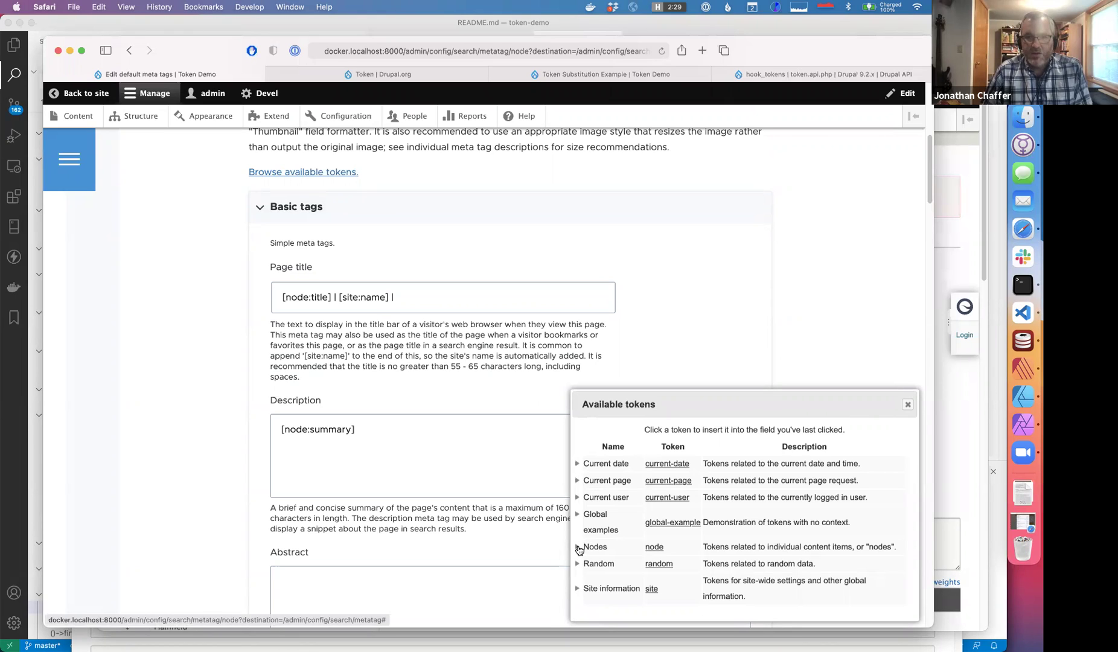
left_click(578, 547)
scroll(687, 446, "down", 4)
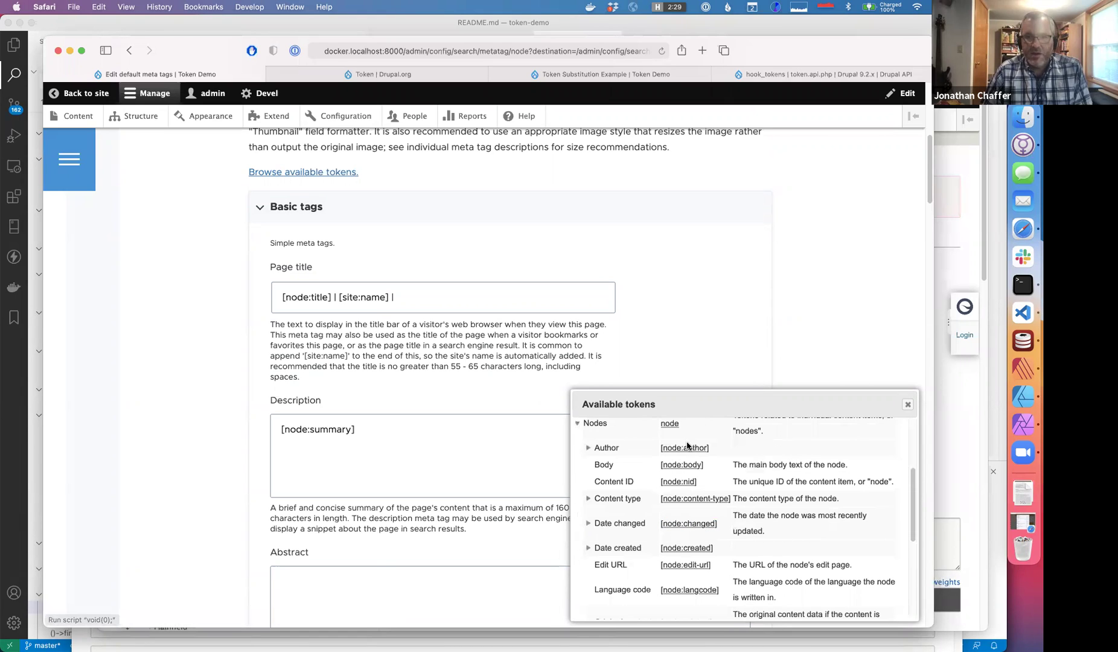
left_click(689, 448)
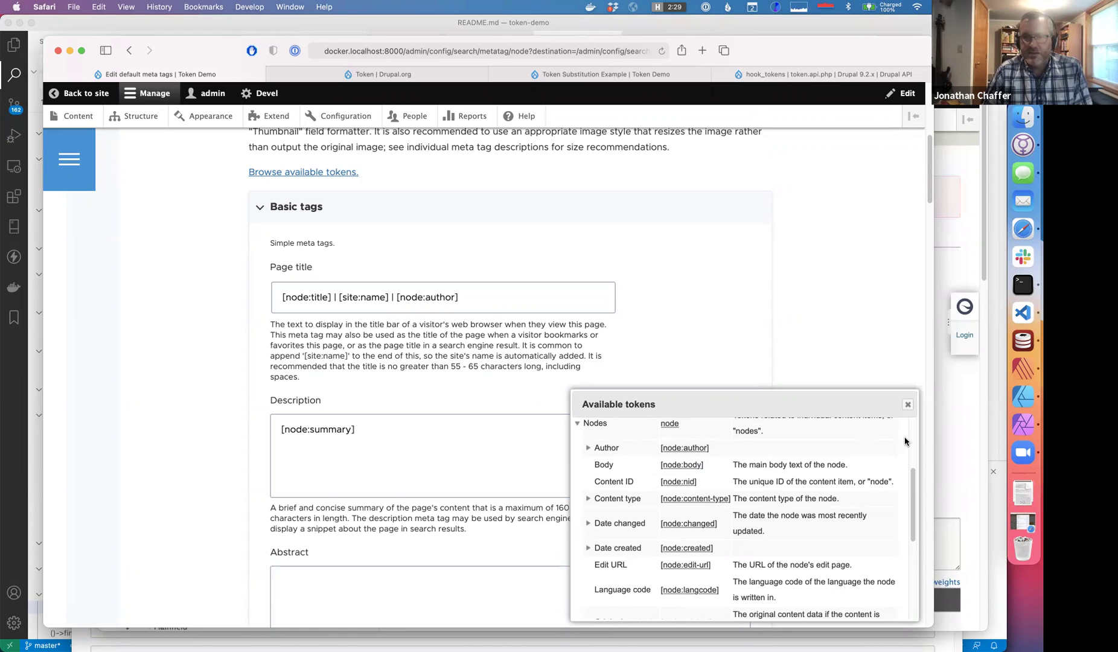
left_click(907, 407)
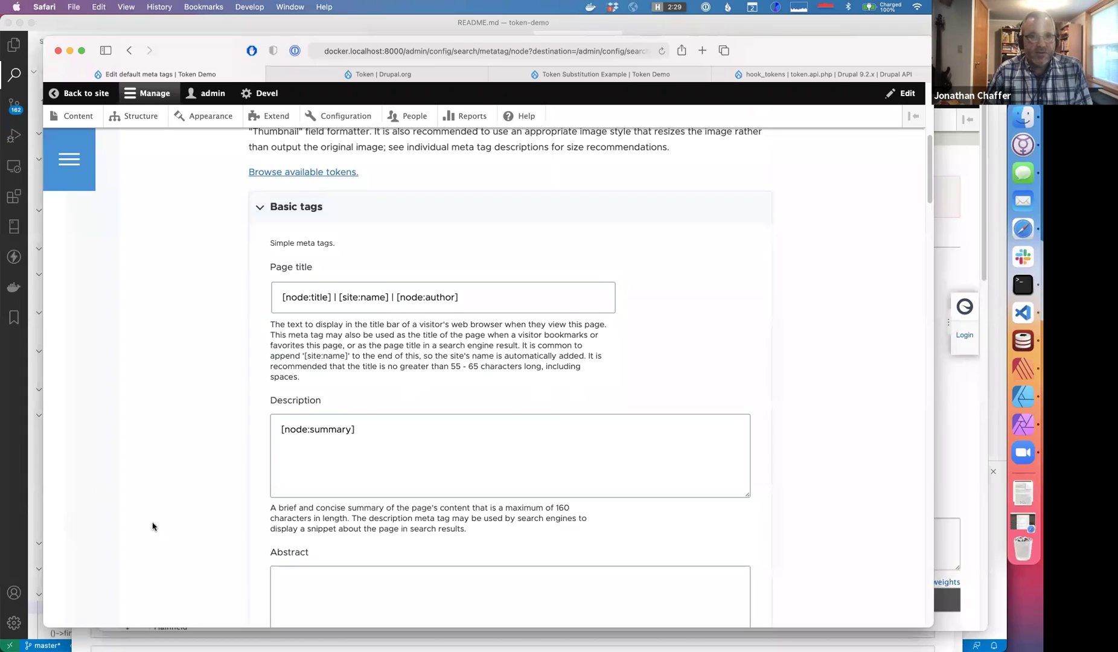
scroll(156, 520, "down", 15)
scroll(160, 506, "down", 20)
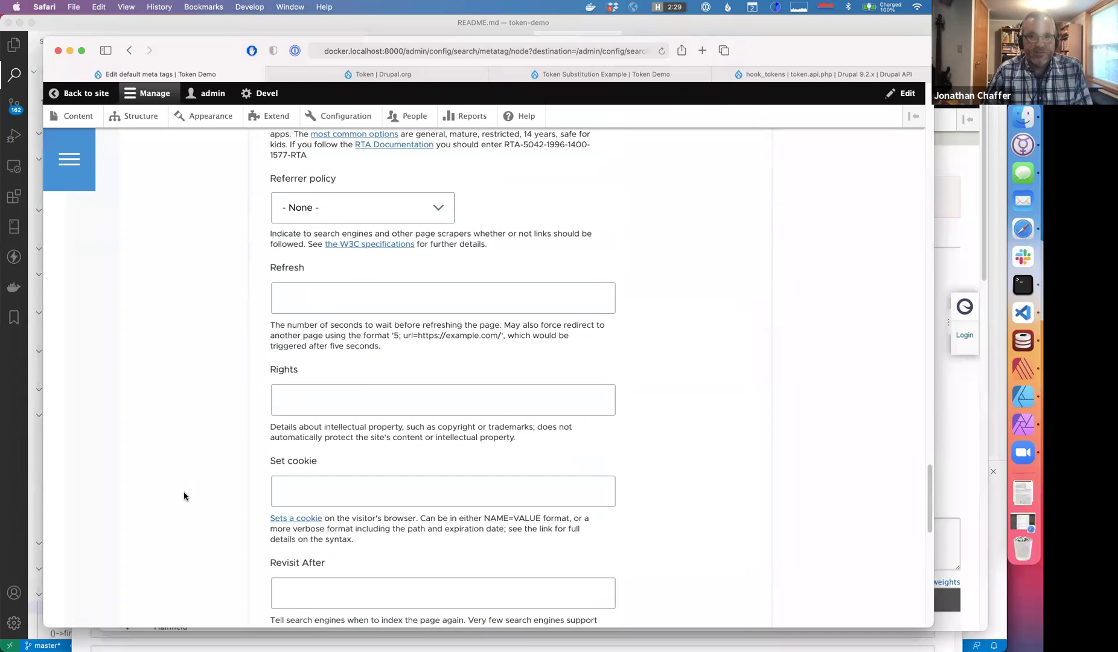
left_click(278, 349)
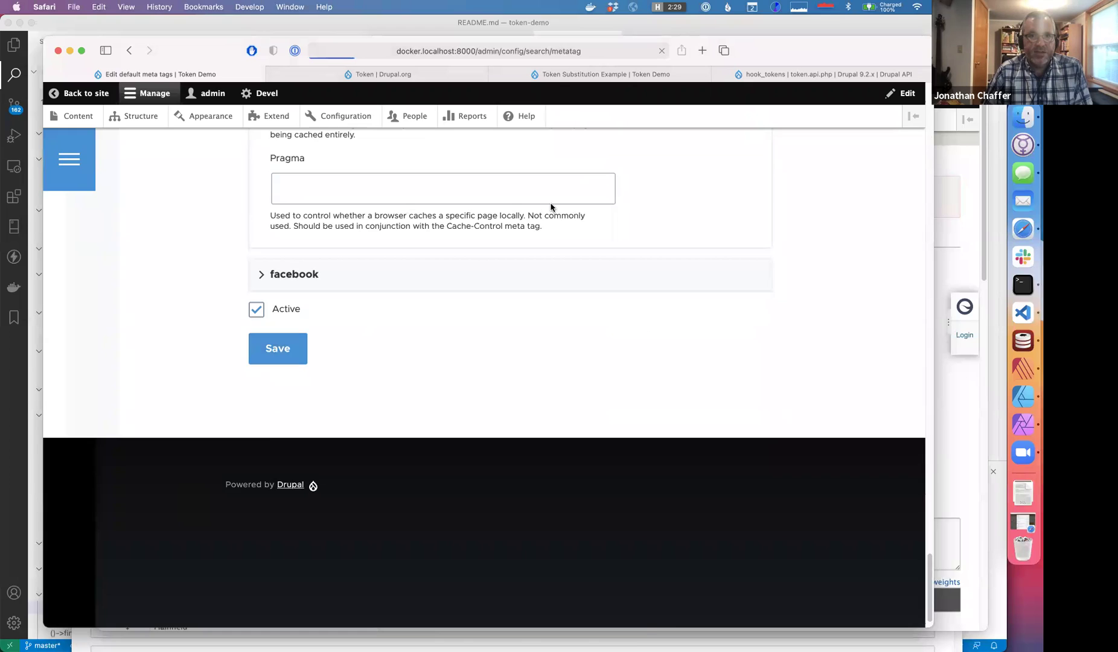
Open the Lorem Ipsum page from the site's content list to check its browser page title
left_click(73, 118)
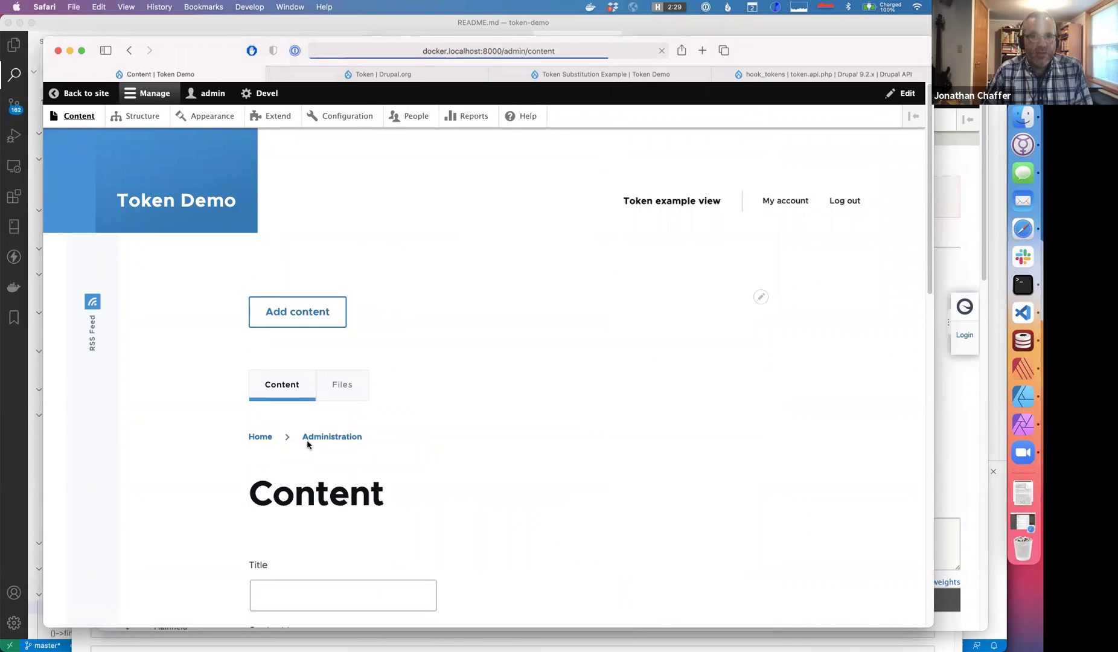
scroll(501, 450, "down", 4)
scroll(502, 450, "down", 8)
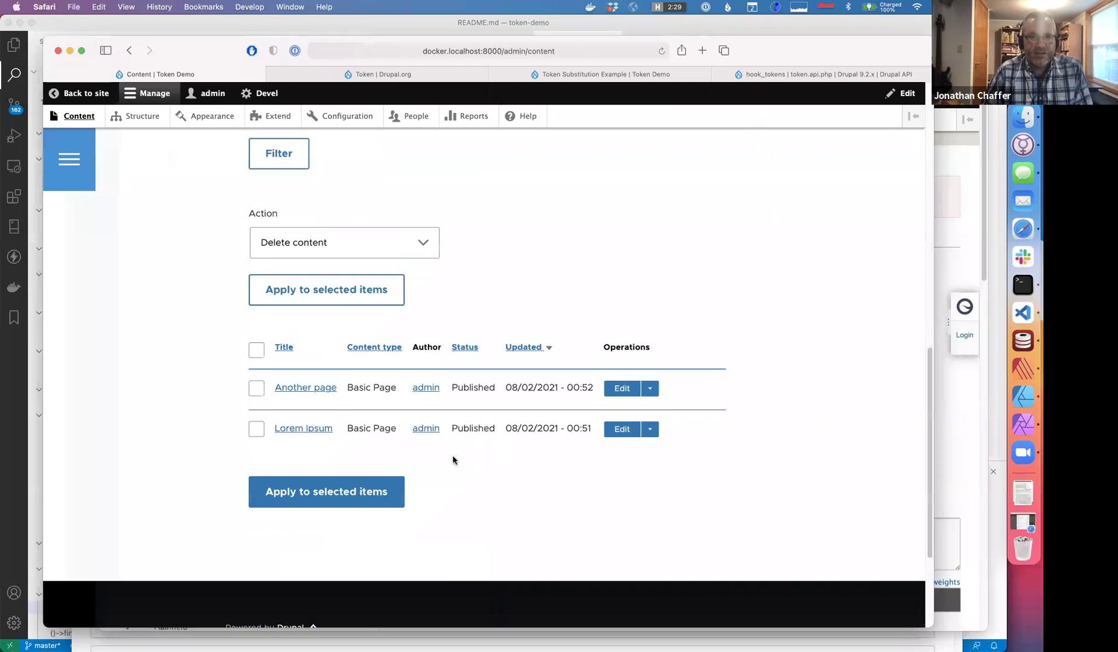
left_click(305, 429)
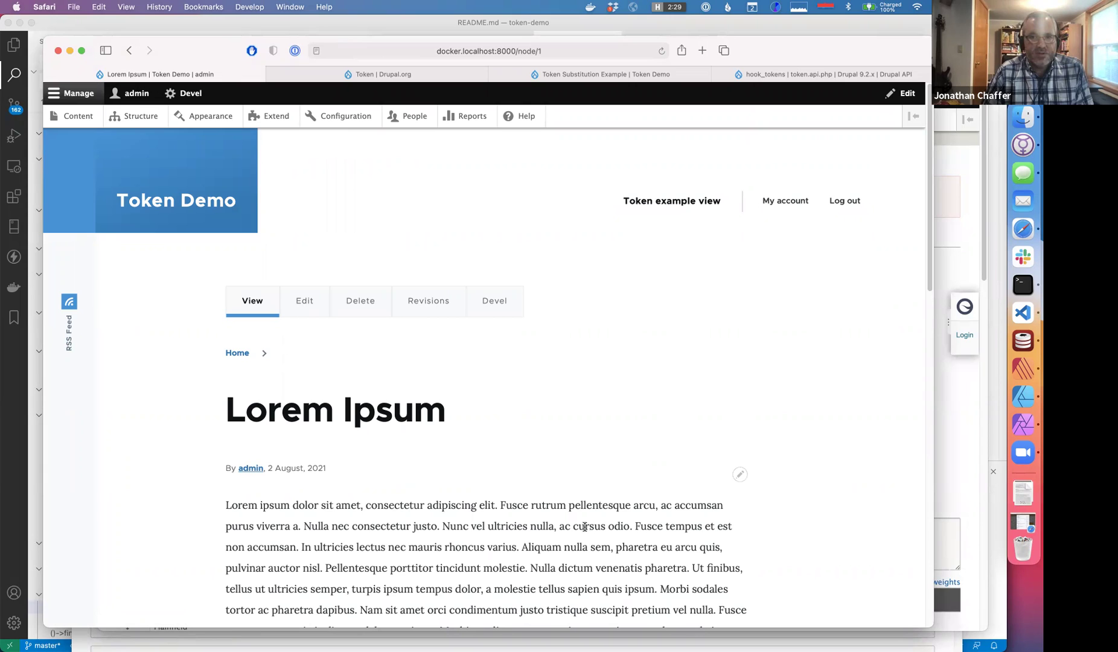
mouse_move(746, 404)
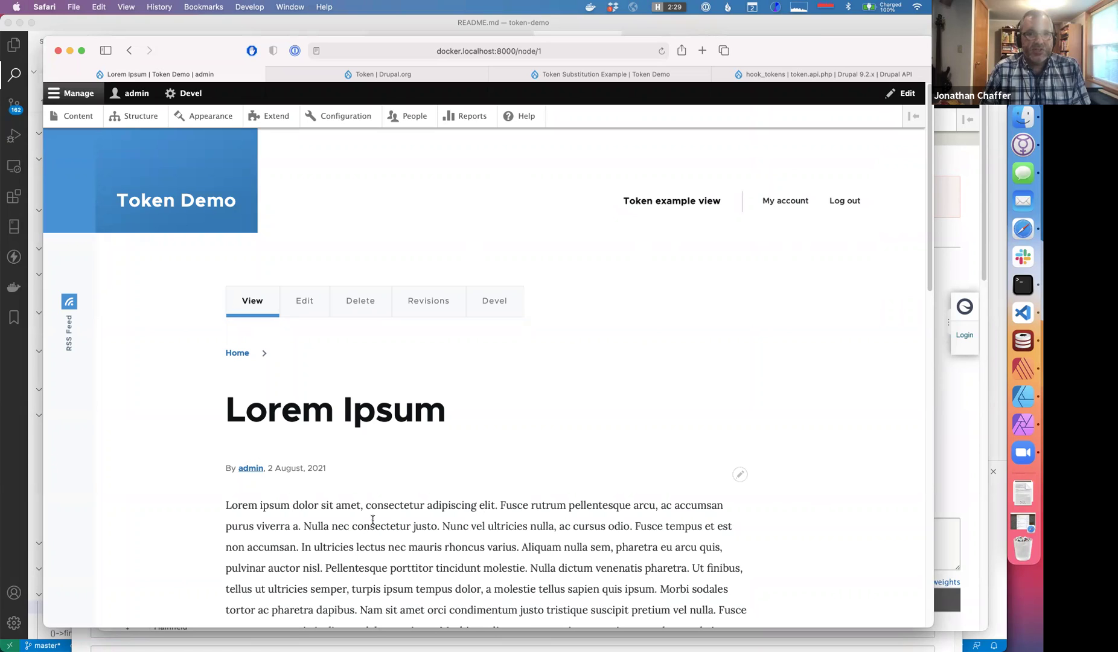
Return to the Metatag defaults, open the Global default meta tags for editing and examine the tokens in the Page title
left_click(129, 50)
left_click(129, 51)
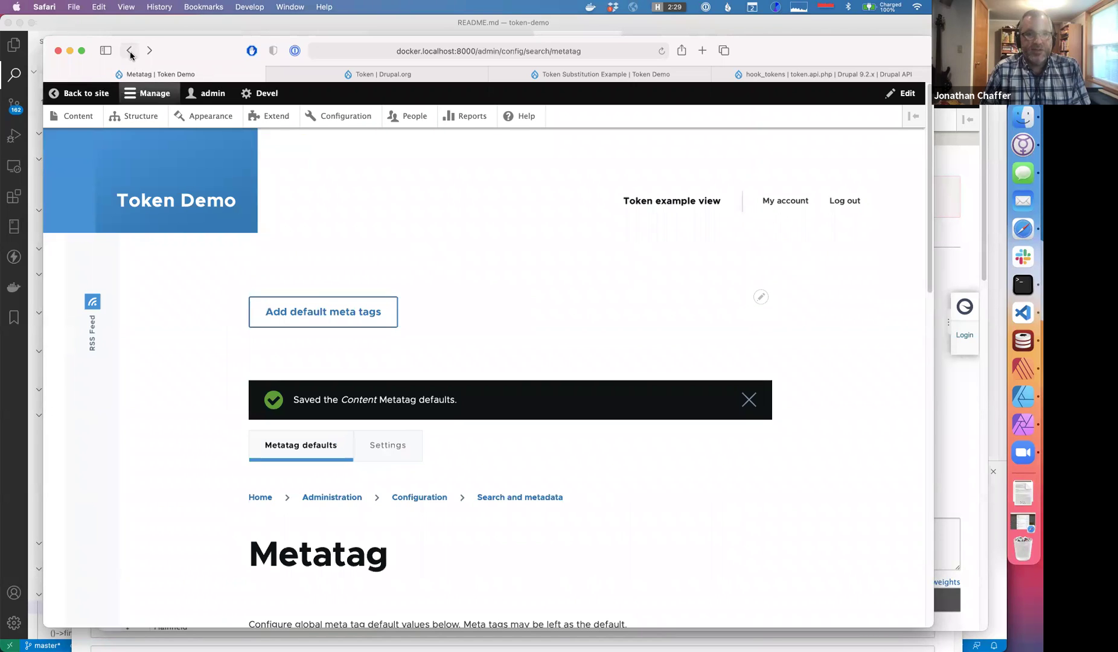
scroll(519, 389, "down", 10)
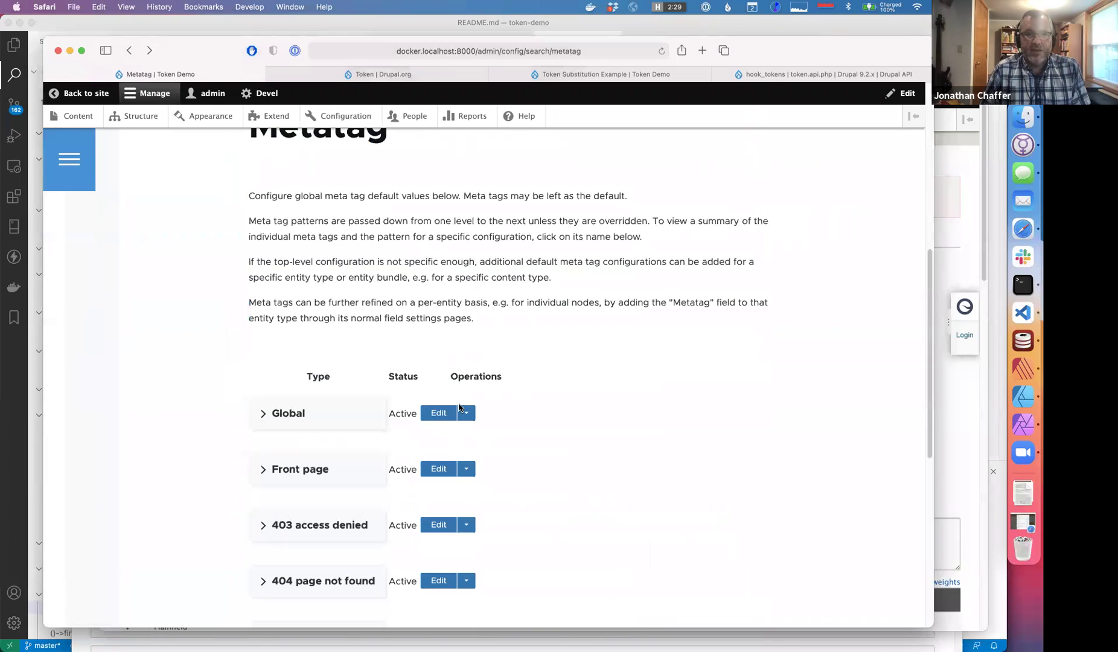
left_click(444, 413)
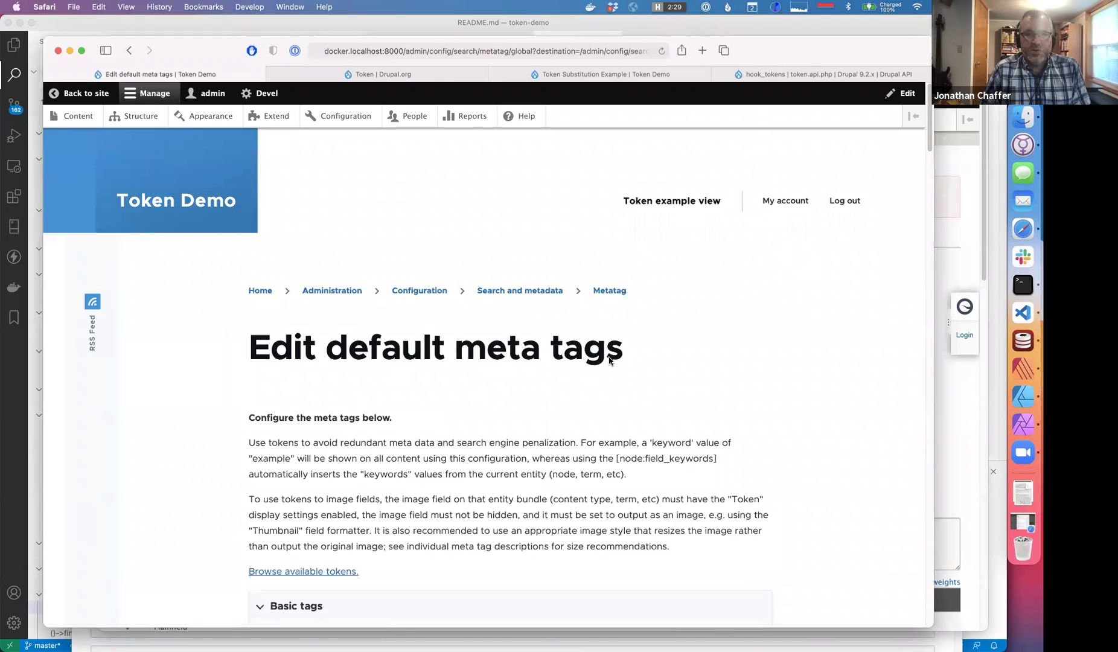
scroll(608, 361, "down", 6)
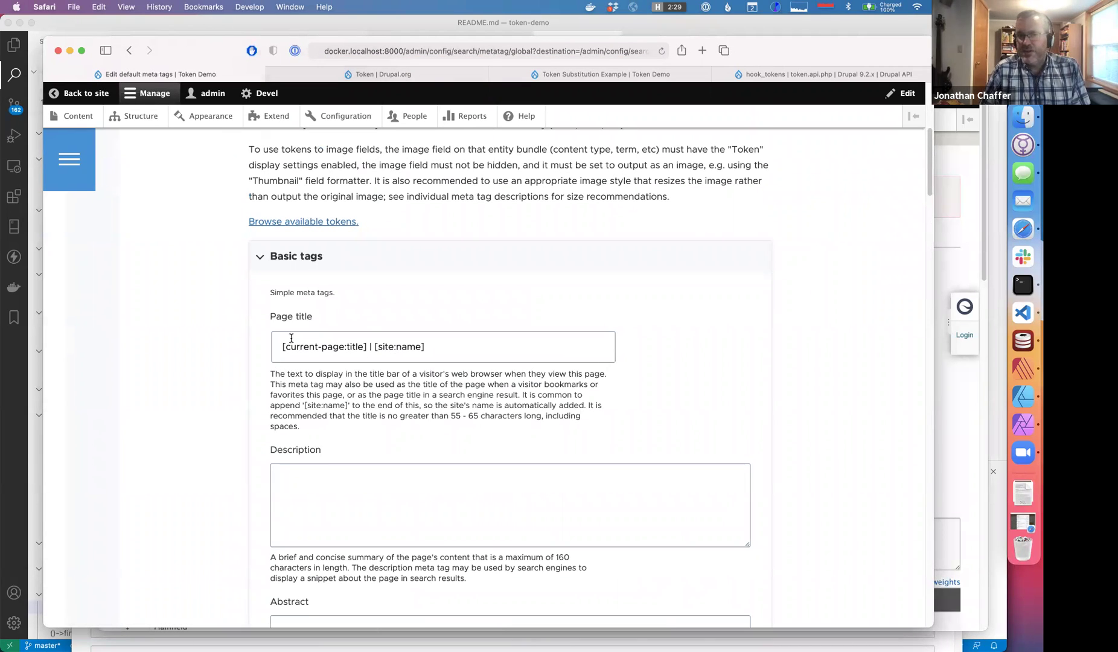